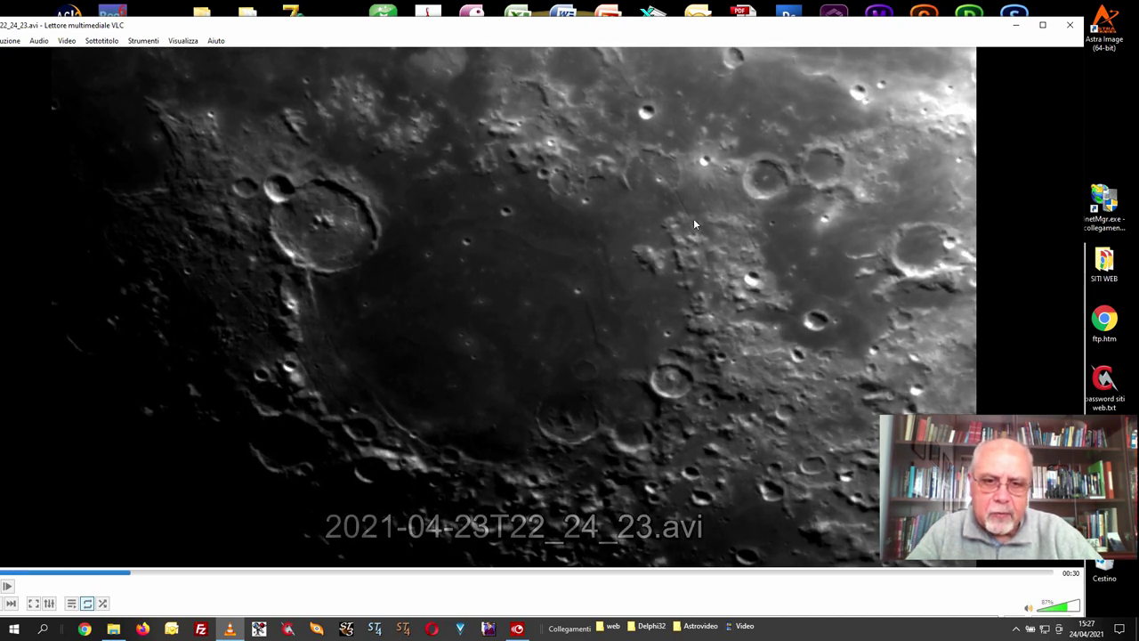
Close the video player, clear the capture window out of the way and launch AutoStakkert! 3.1.4
left_click(1069, 29)
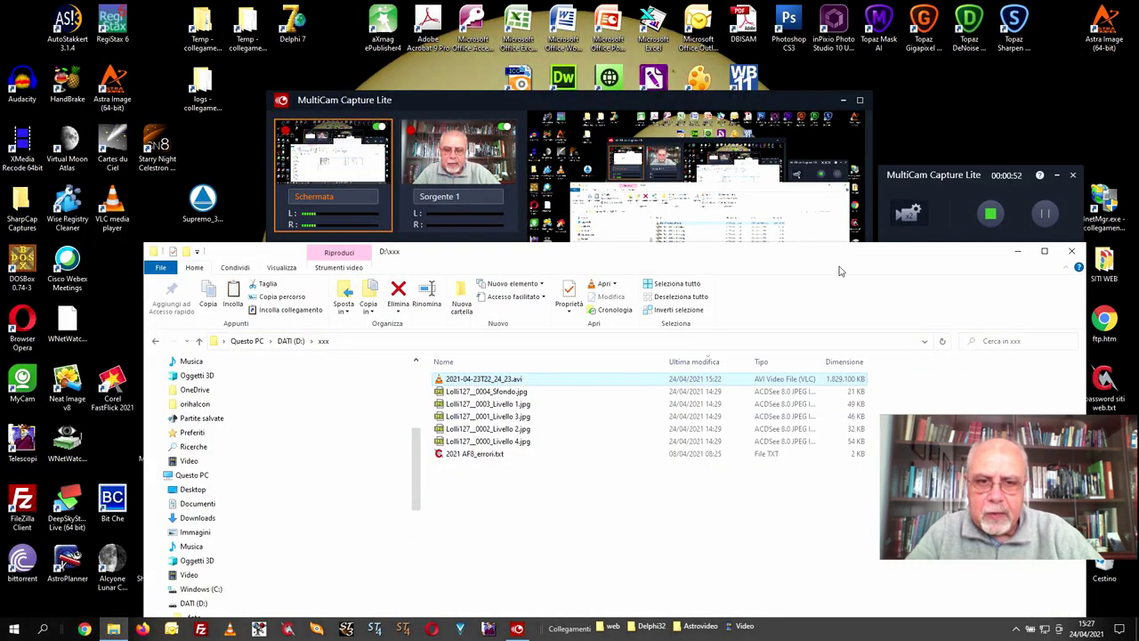
left_click(844, 101)
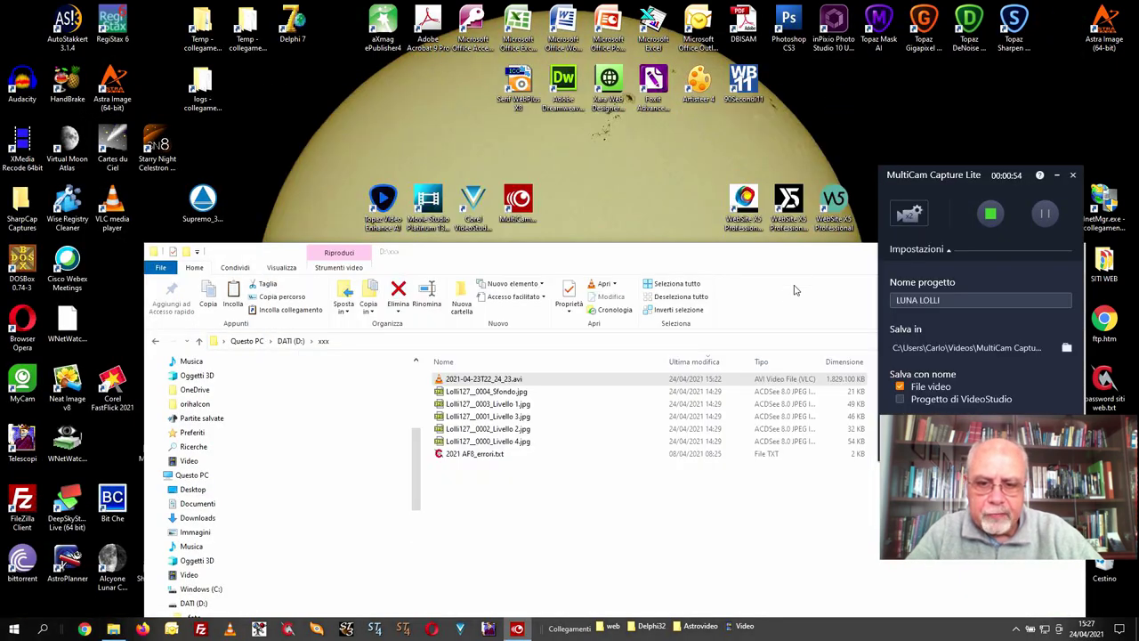
double_click(77, 38)
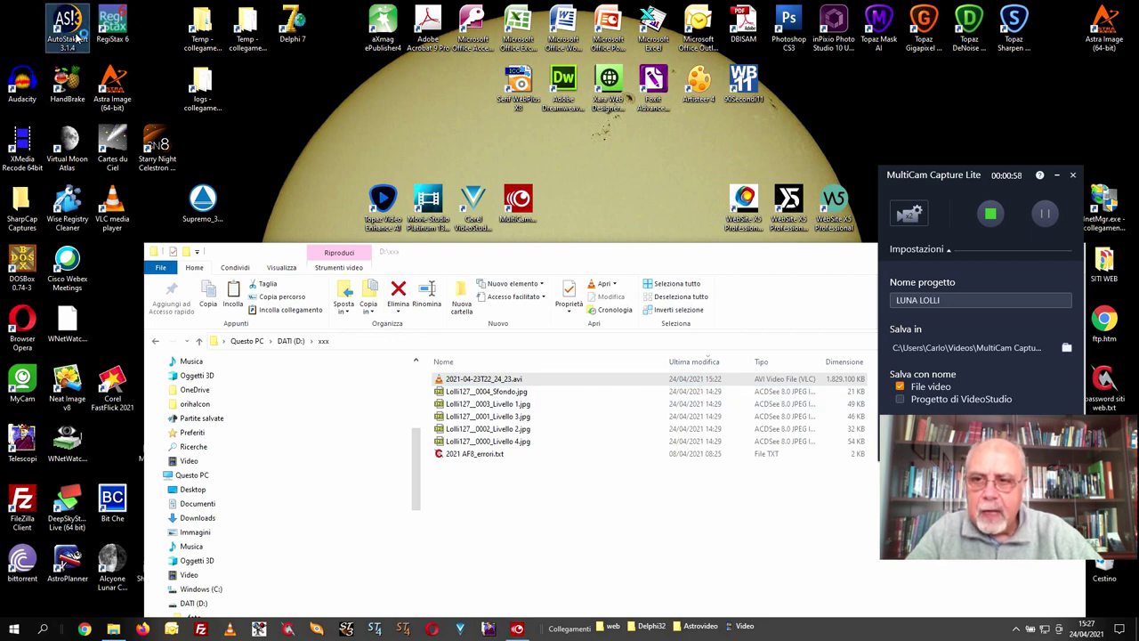
Load the recording 2021-04-23T22_24_23.avi from the xxx folder into AutoStakkert and put the file window away
left_click(561, 485)
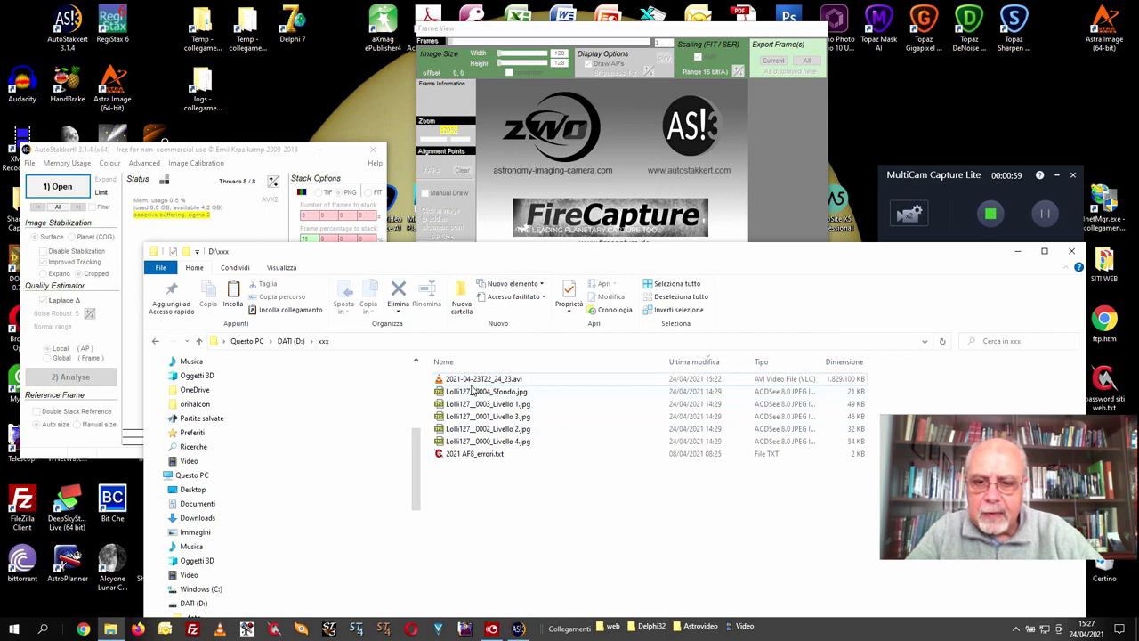
left_click_drag(473, 381, 192, 229)
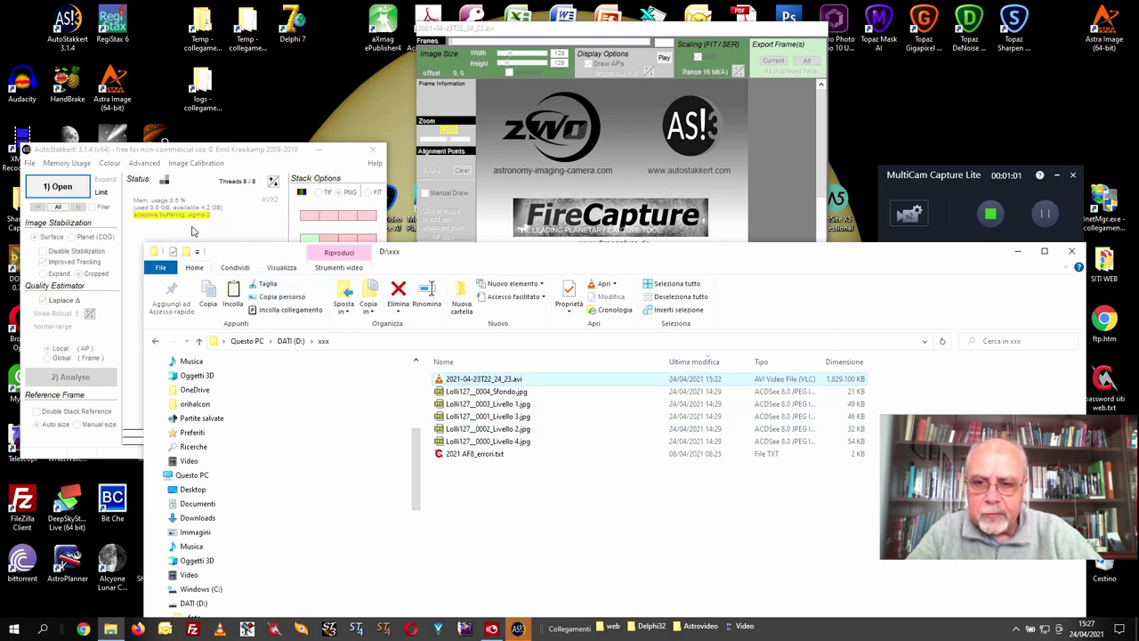
left_click(1014, 252)
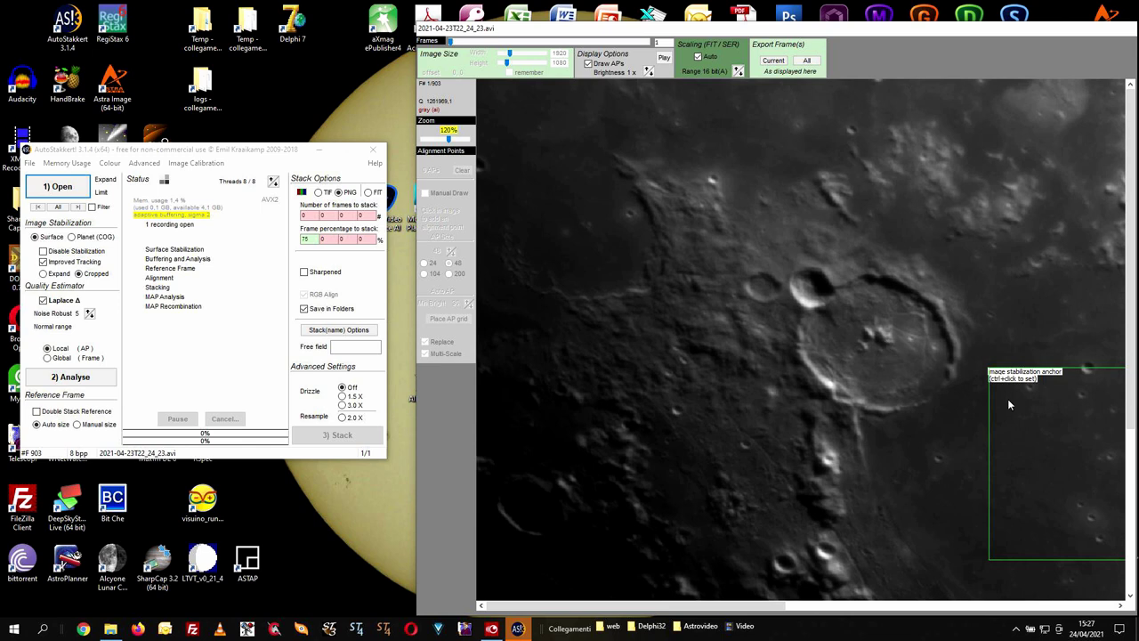
Place the image stabilization anchor on the large crater's central peaks and analyse the recording's frames
left_click(868, 337, "ctrl")
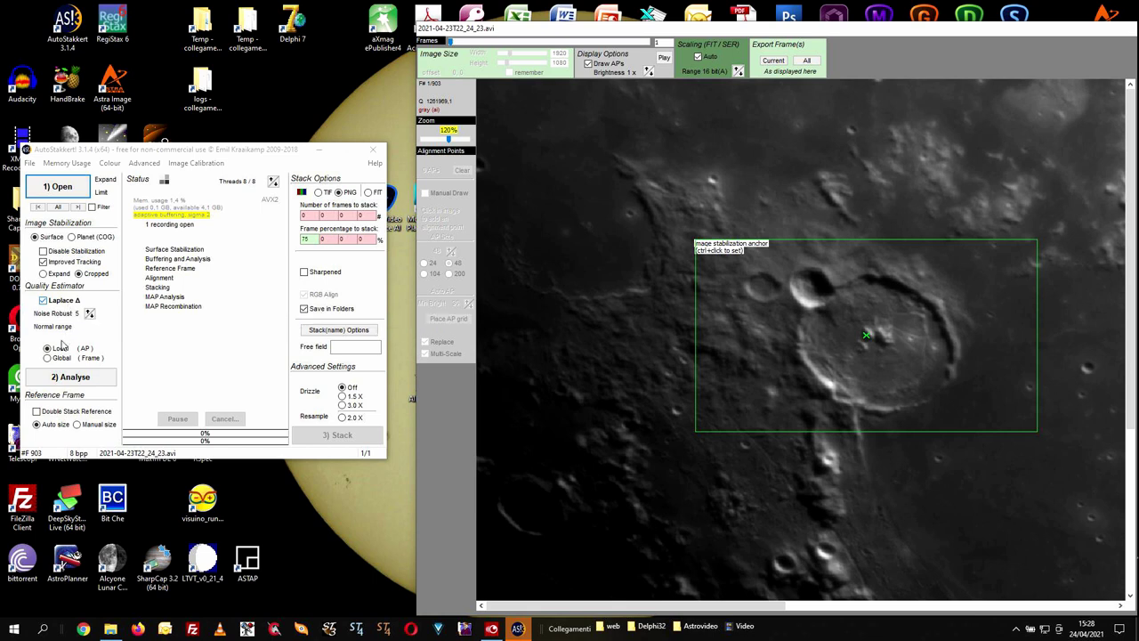
left_click(64, 378)
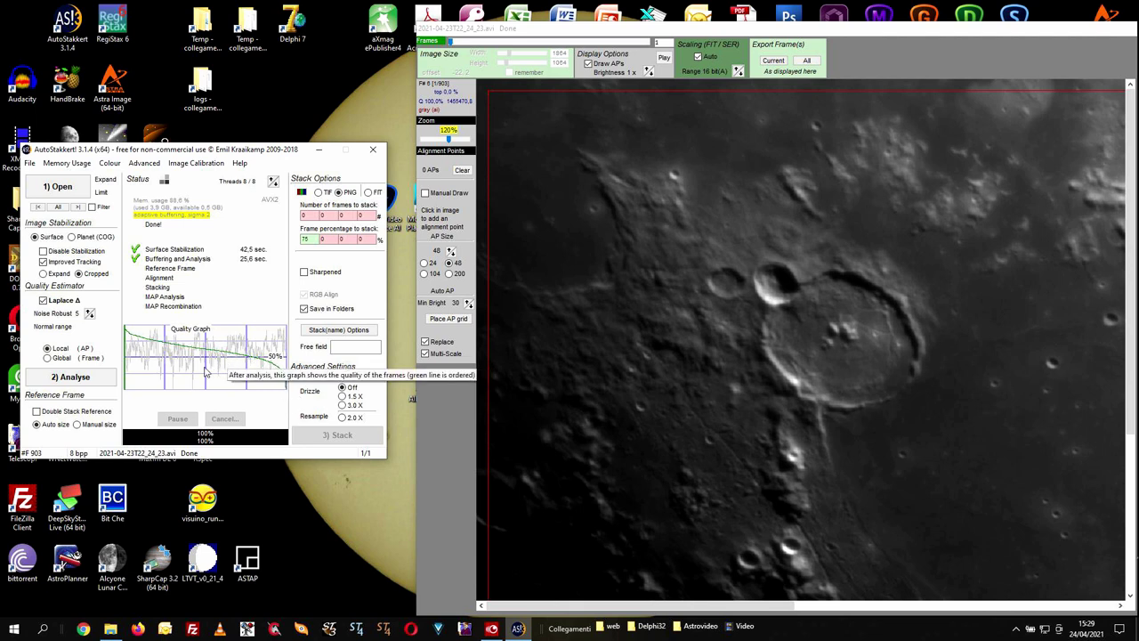
Place an automatic alignment point grid with AP size 48 and stack 75% of the frames as PNG
left_click(308, 239)
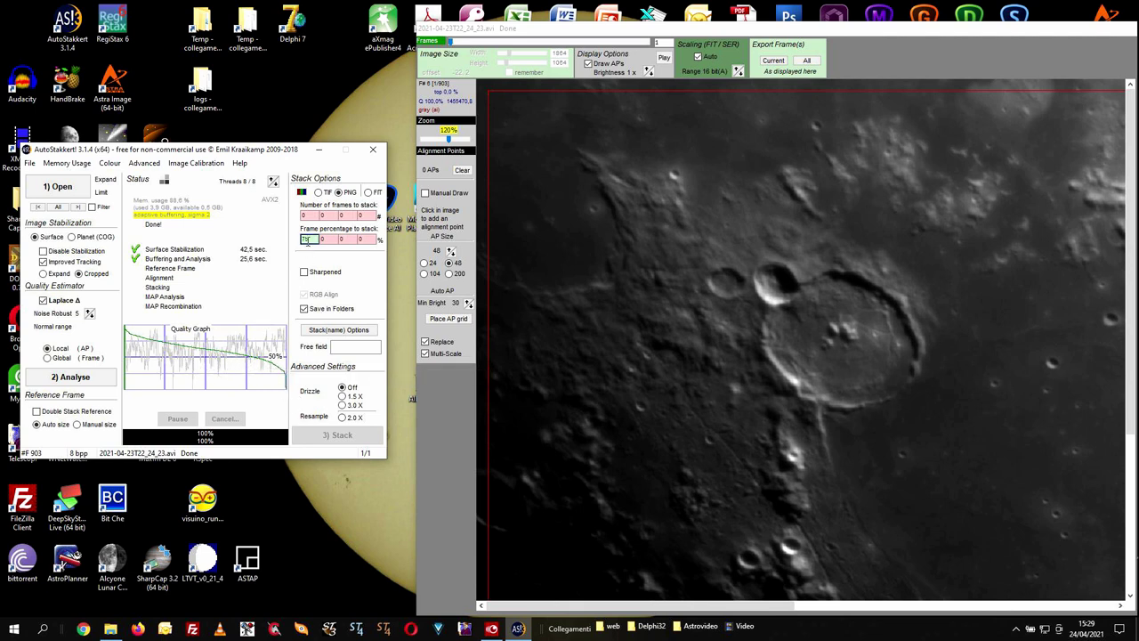
key("Return")
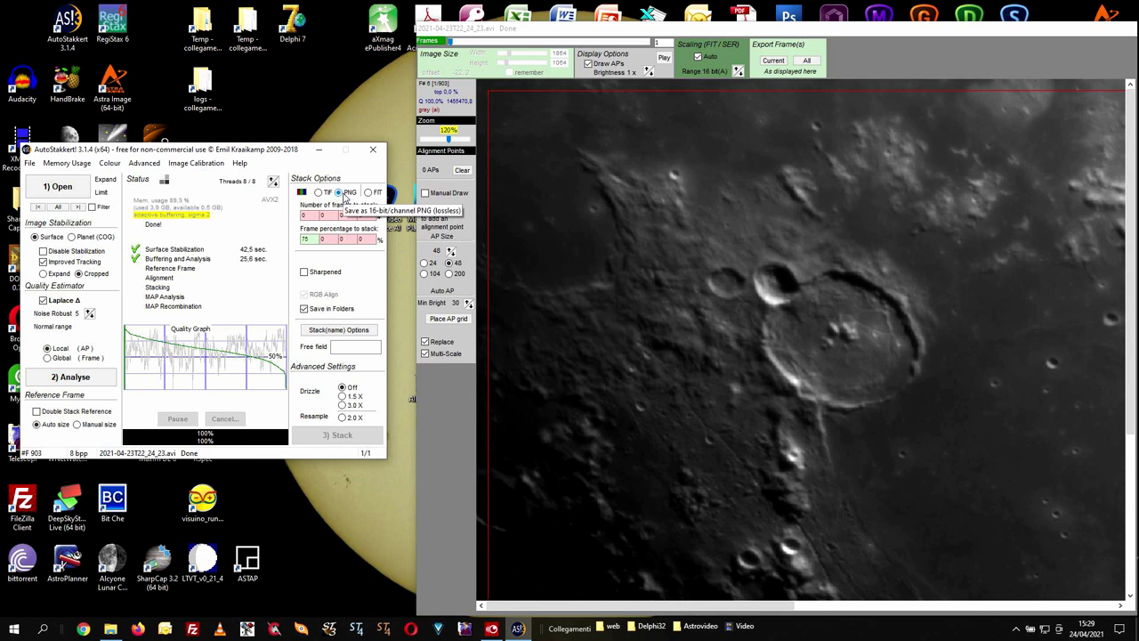
left_click(833, 393)
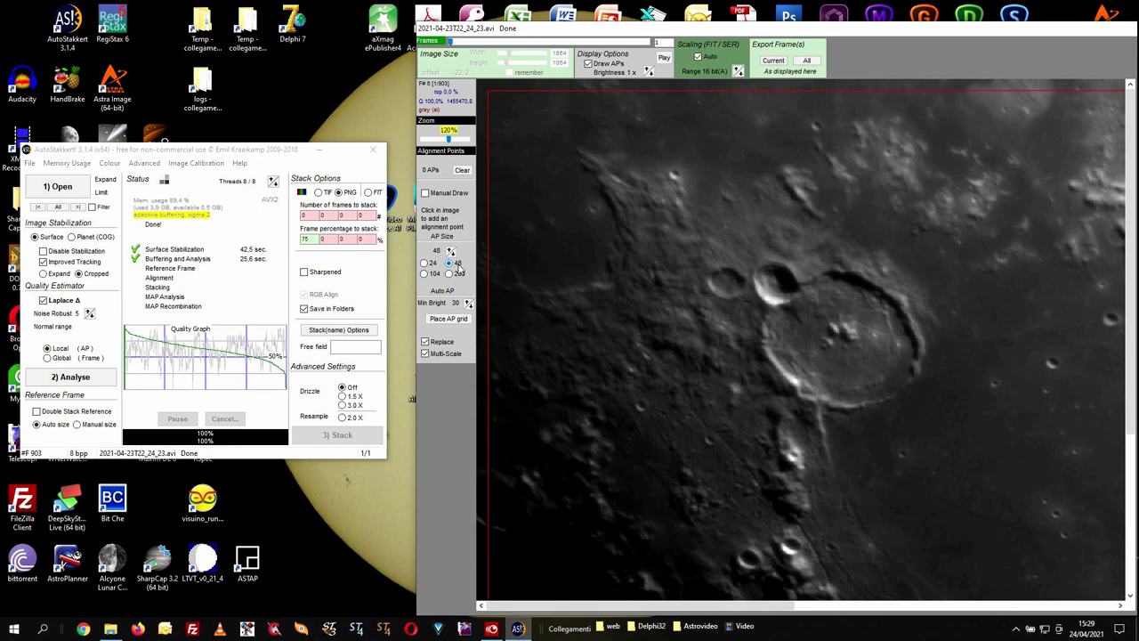
left_click(443, 320)
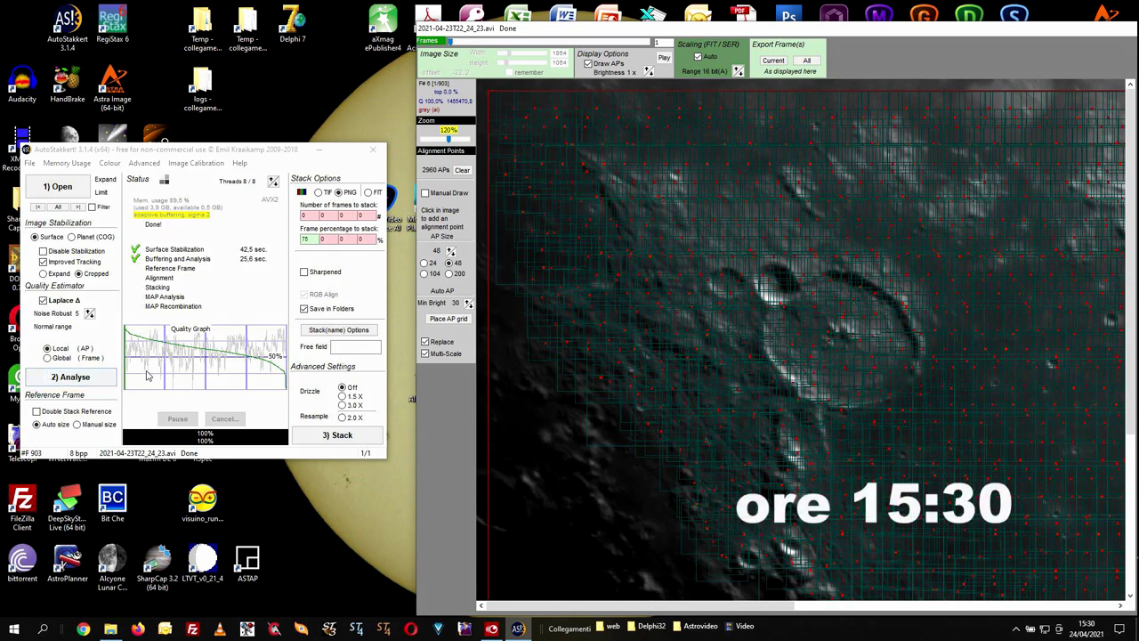
left_click(326, 437)
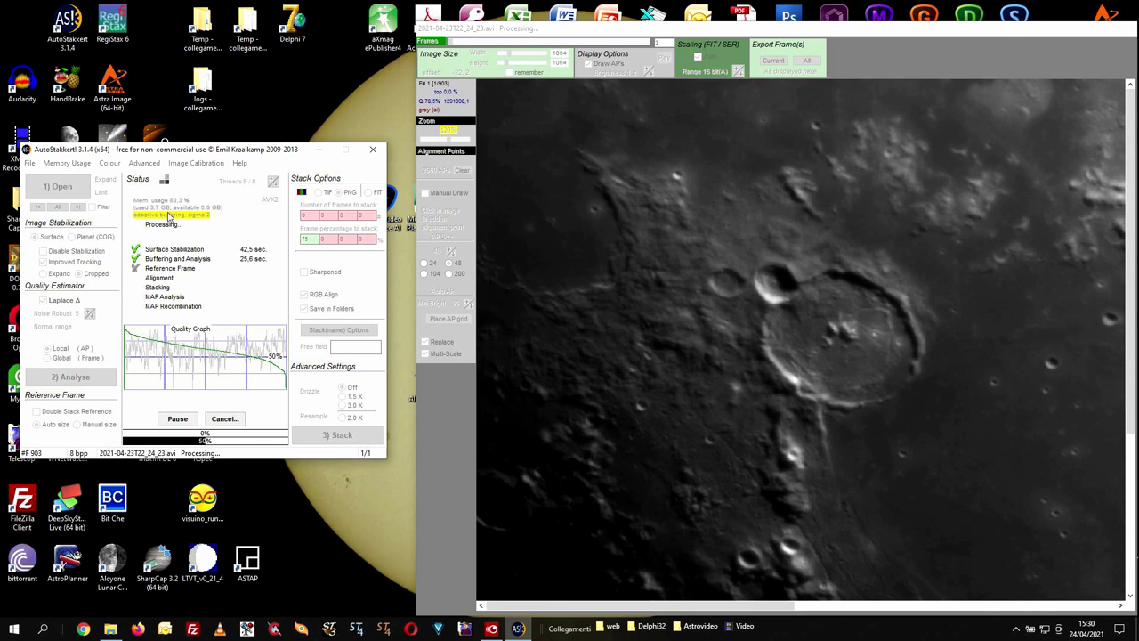
Launch RegiStax 6 and switch back to AutoStakkert
left_click(112, 29)
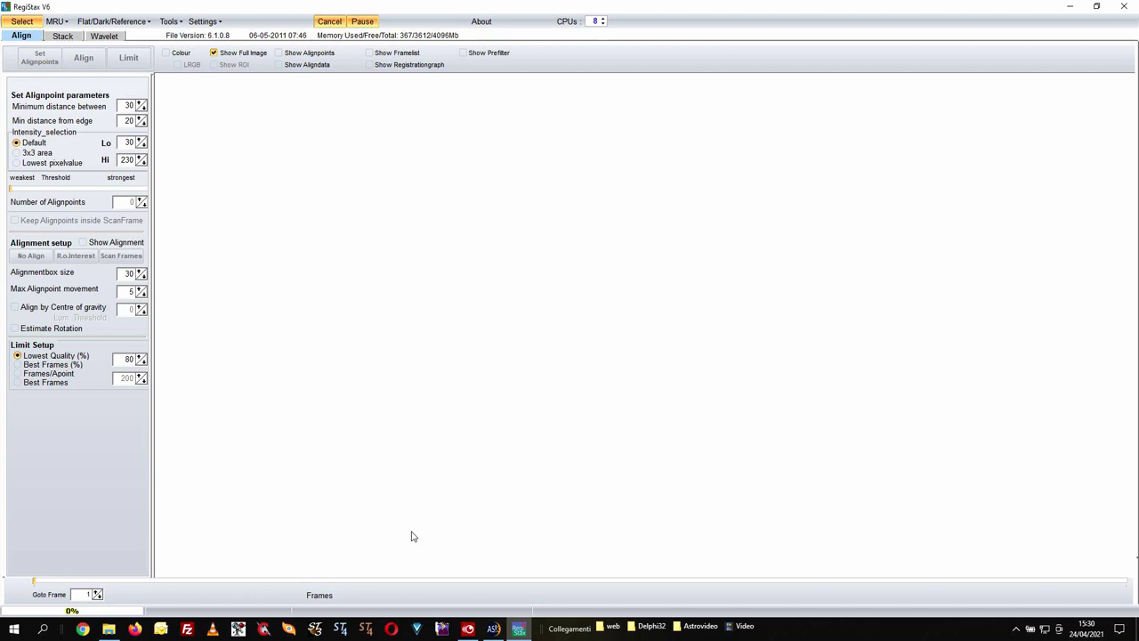
left_click(492, 628)
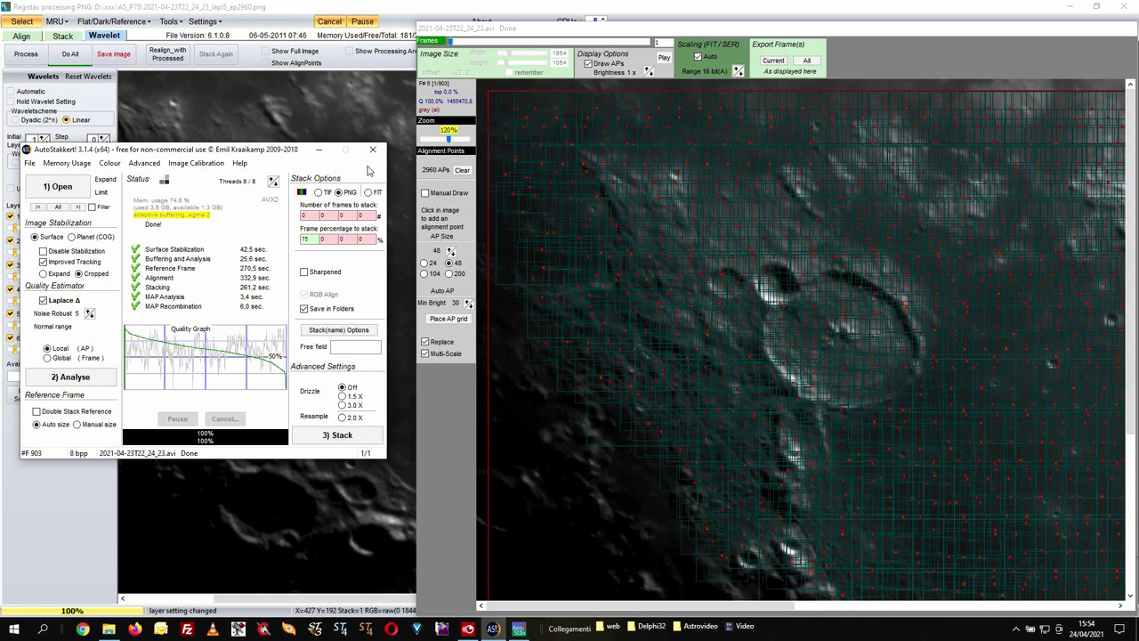
Review the stack filename options, including where the stack is sent, and close AutoStakkert
left_click(323, 334)
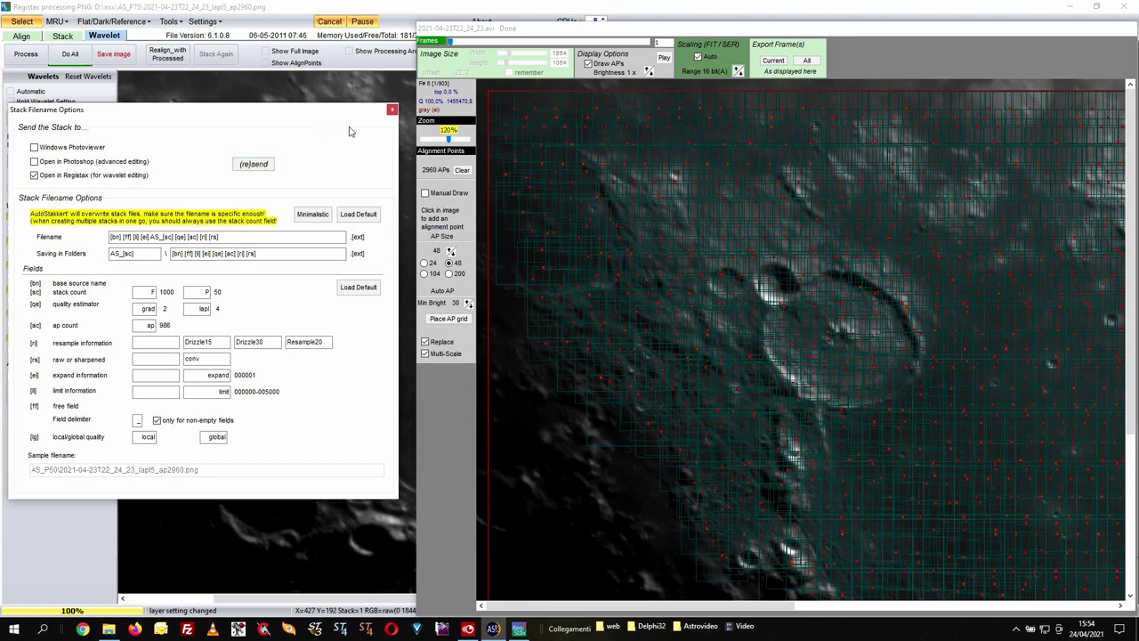
left_click(392, 111)
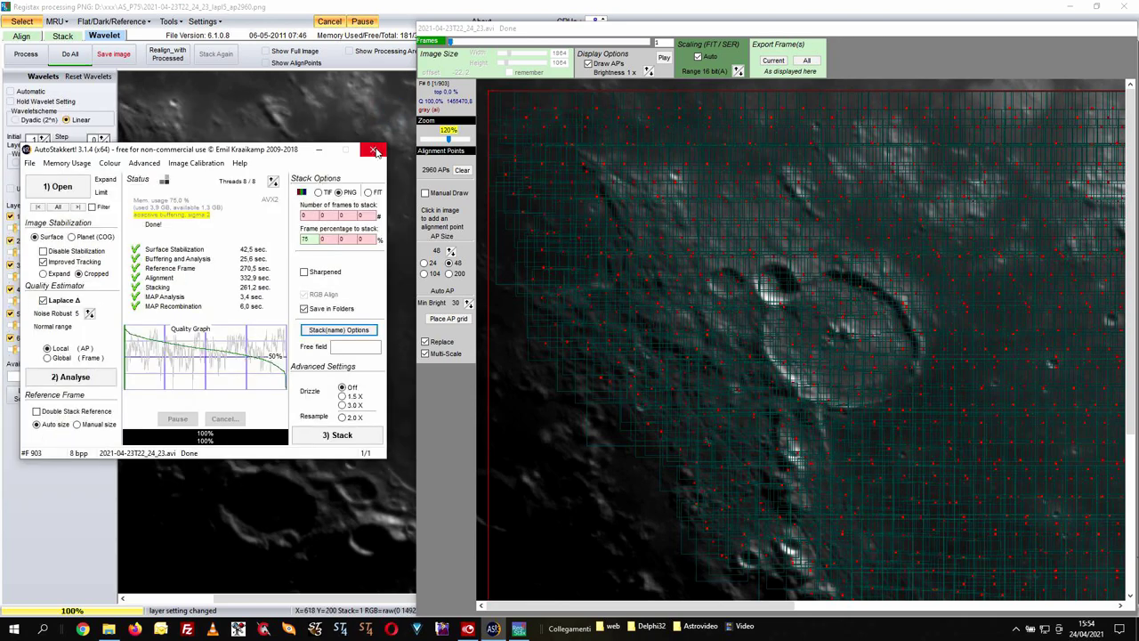
left_click(374, 149)
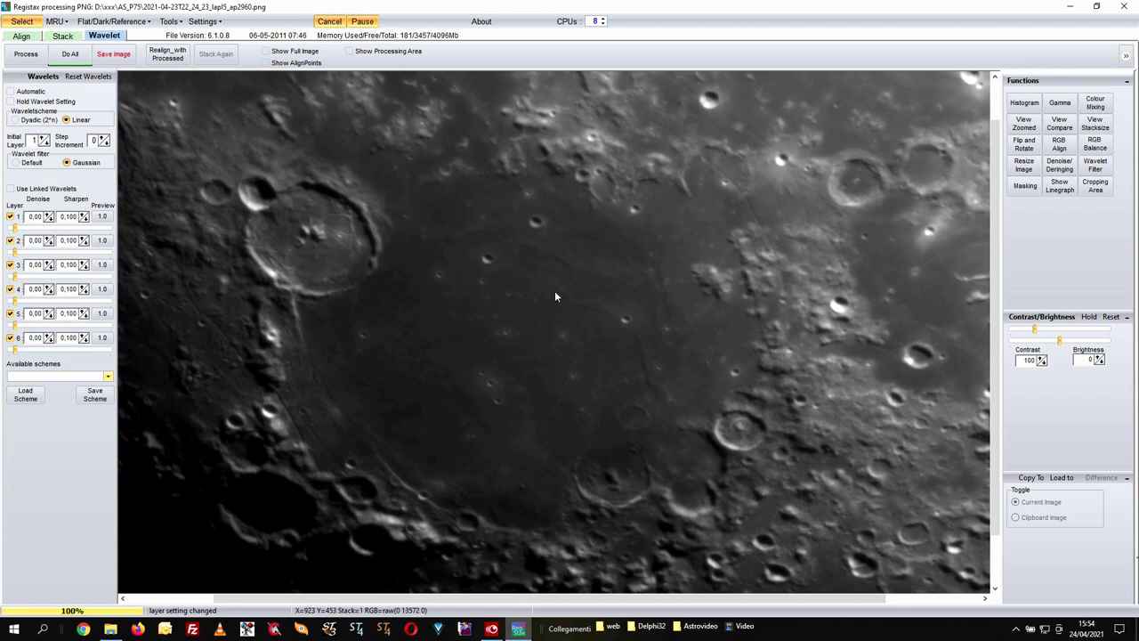
Show the processing area, select a larger size for it and position it over the large crater with central peaks
left_click(349, 52)
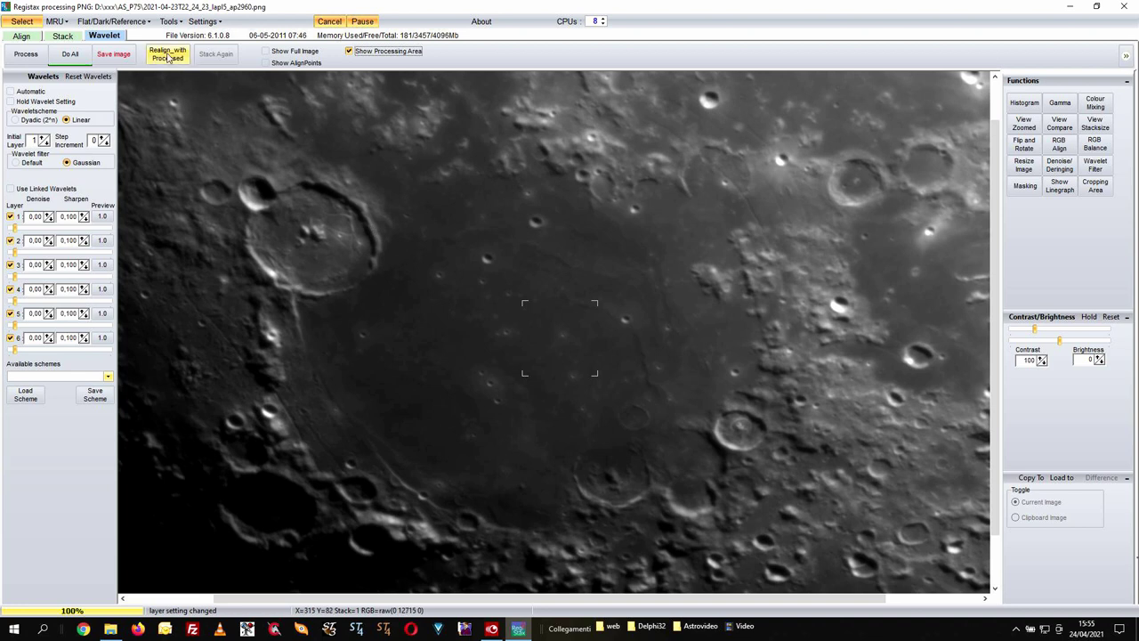
left_click(168, 21)
mouse_move(130, 25)
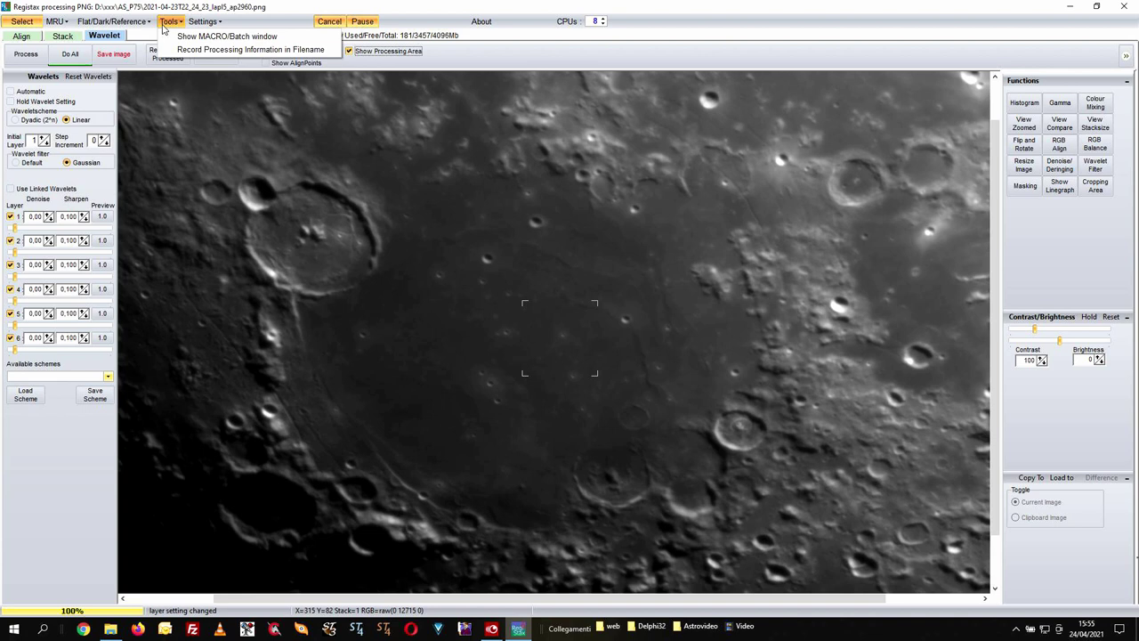
mouse_move(203, 22)
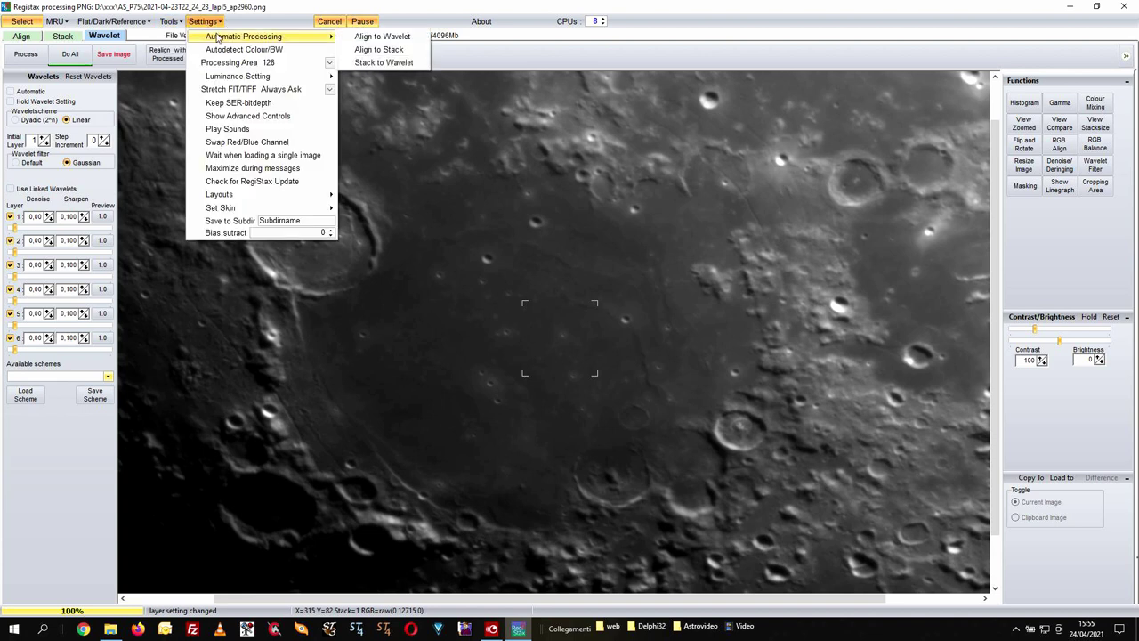
left_click(233, 64)
left_click(330, 63)
left_click(345, 81)
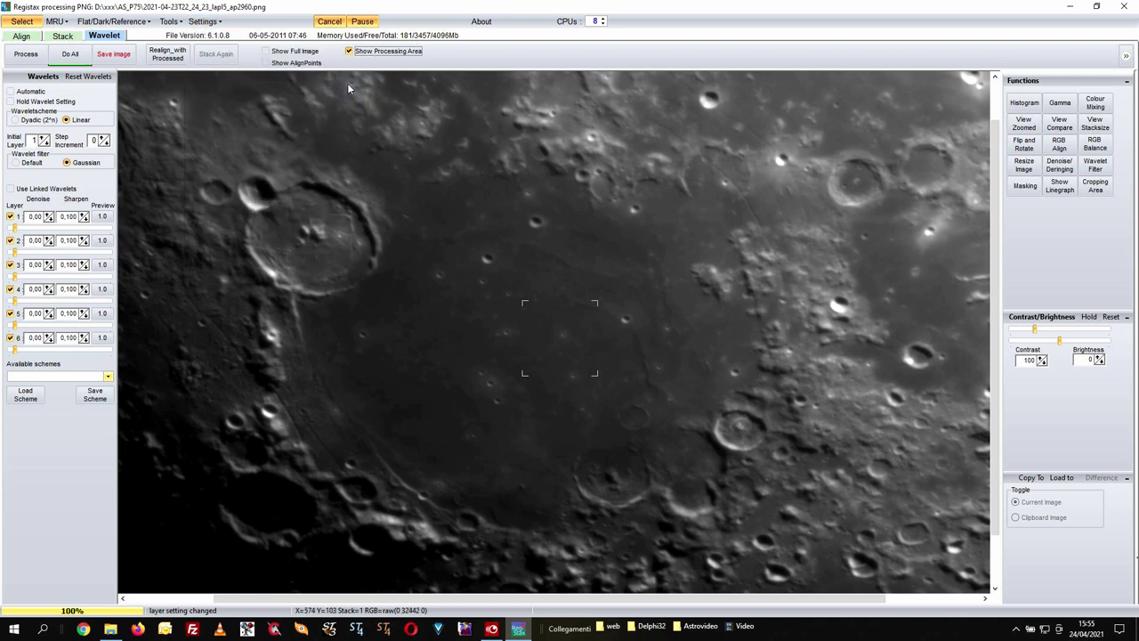
left_click(472, 321)
left_click(329, 258)
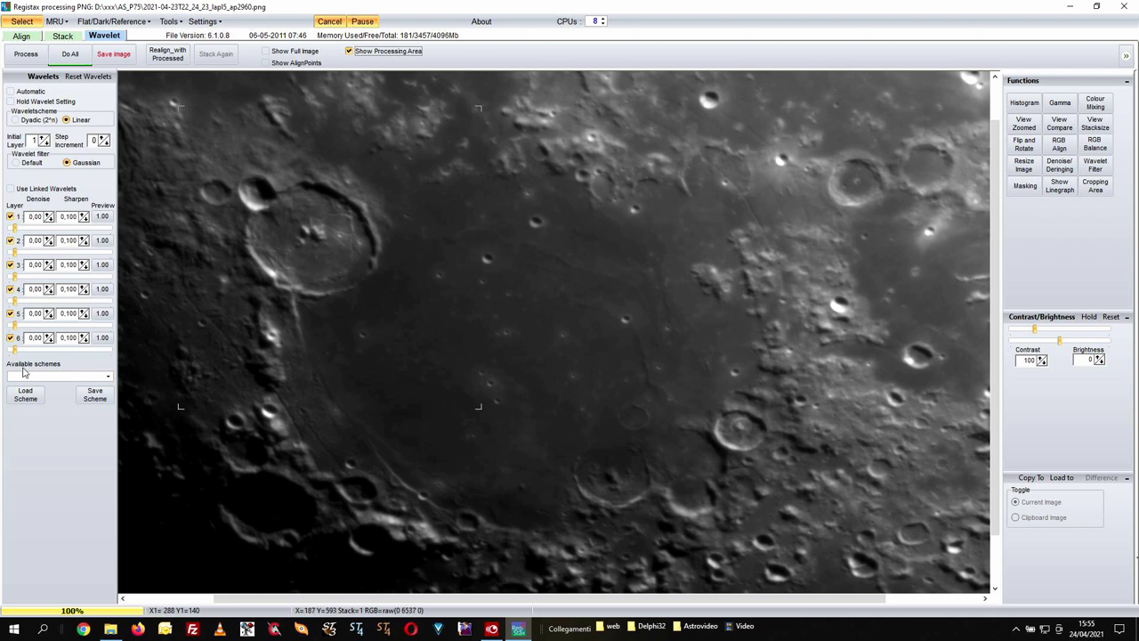
Try the wavelet schemes luna.rwv, luna_plato.rwv and Luna_Schiller.rwv one after another on the processing area
left_click(108, 377)
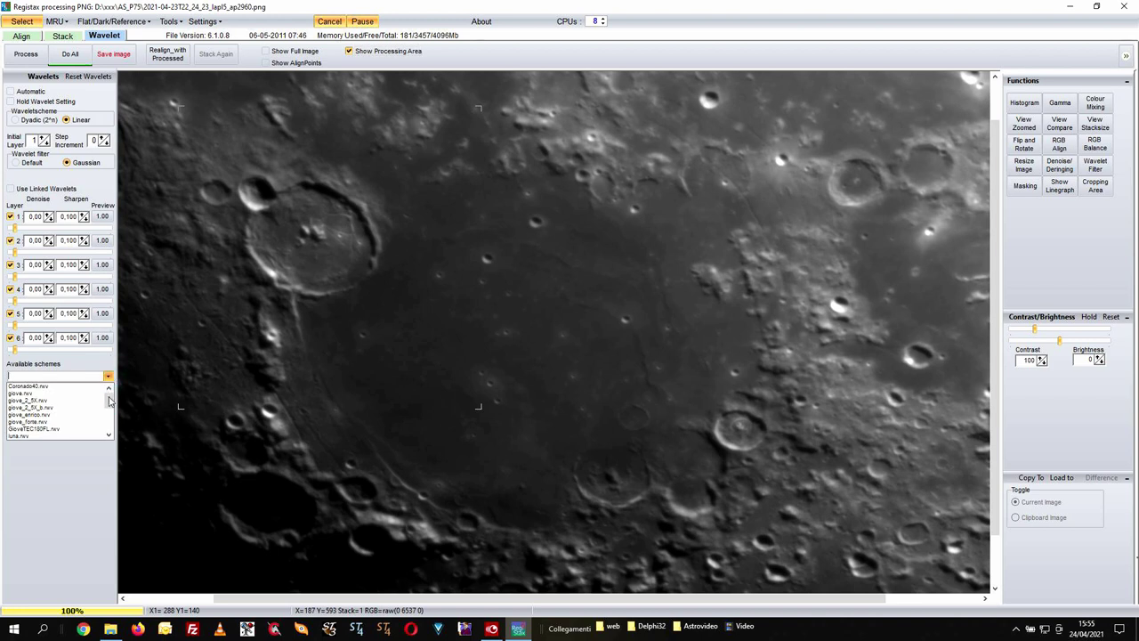
mouse_move(110, 405)
left_mouse_down()
mouse_move(112, 434)
mouse_move(113, 408)
left_mouse_up()
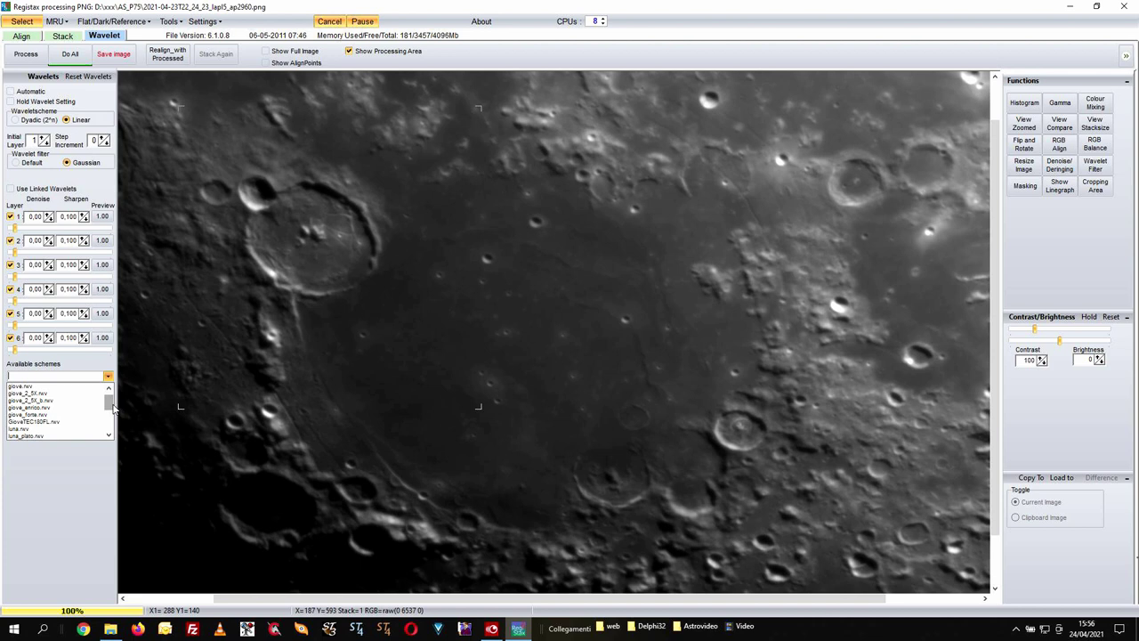
left_click(27, 434)
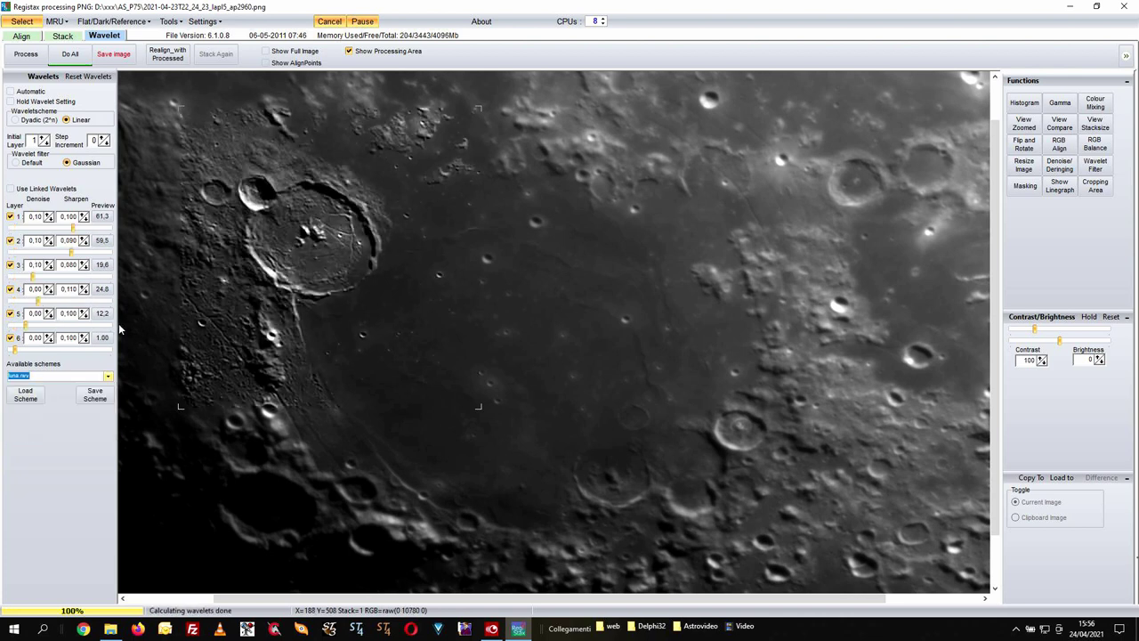
left_click(108, 376)
left_click(59, 394)
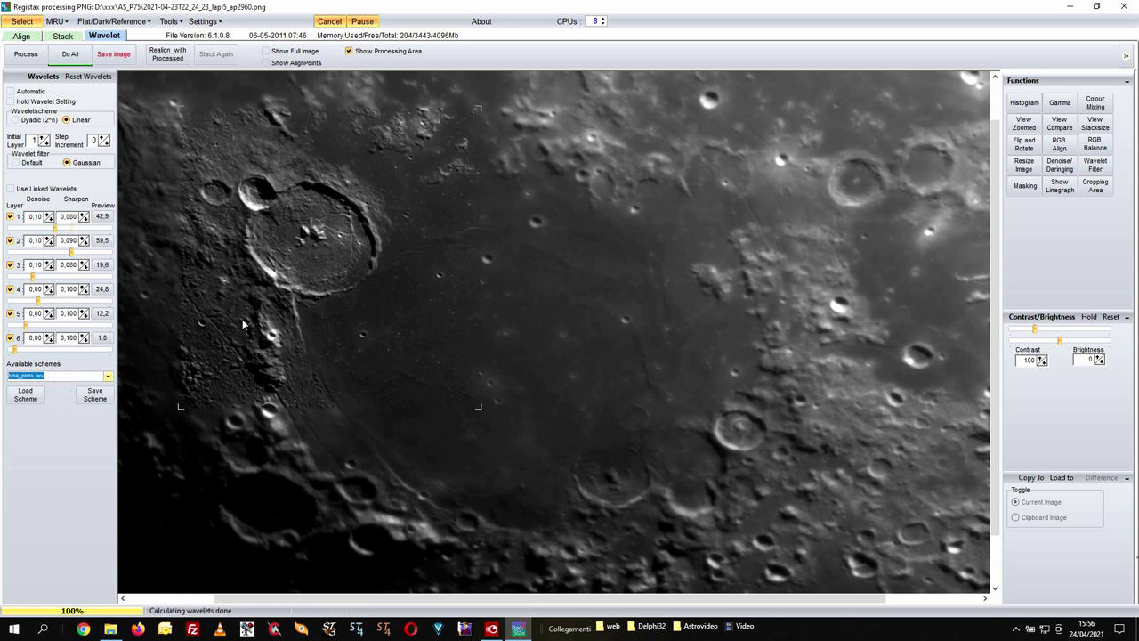
left_click(108, 377)
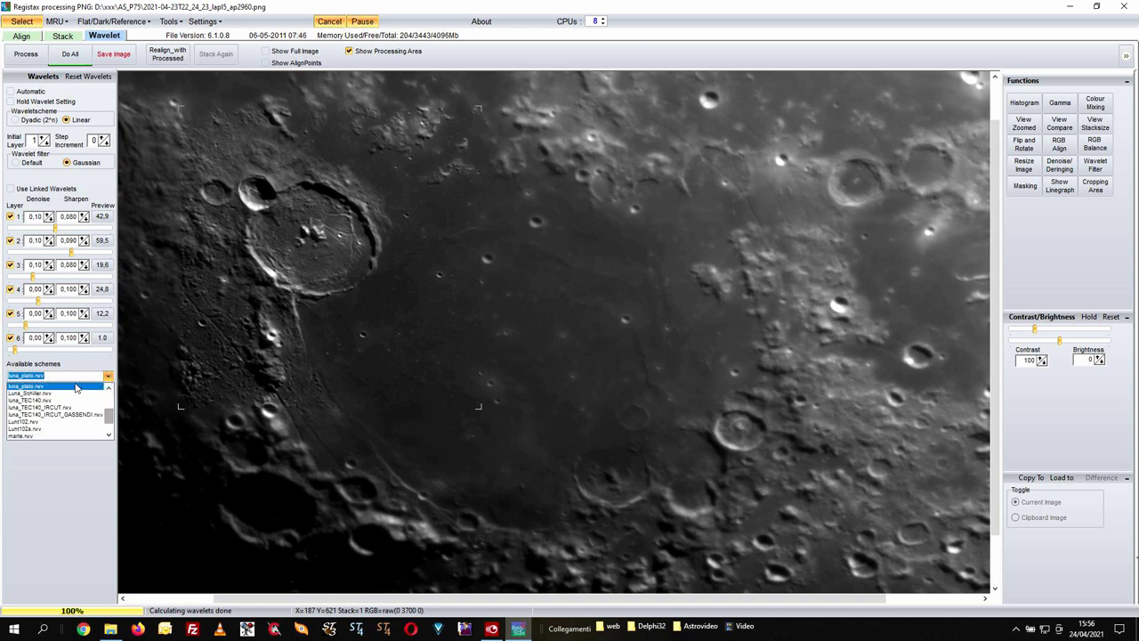
left_click(51, 396)
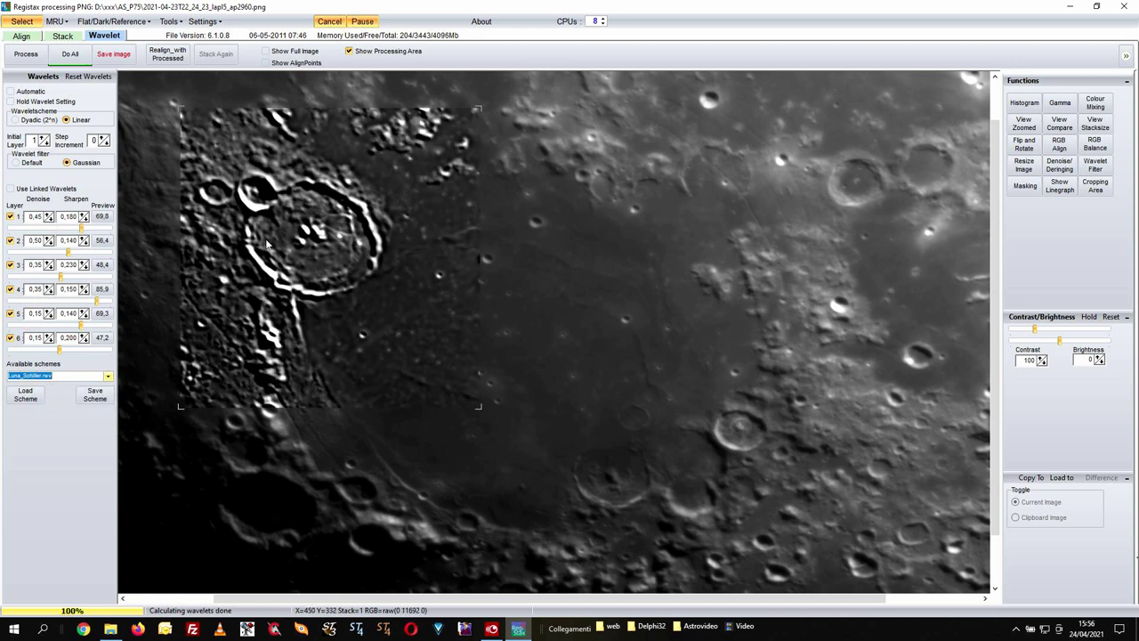
Load the wavelet scheme luna_TEC140.rwv and apply it to the whole image
left_click(108, 376)
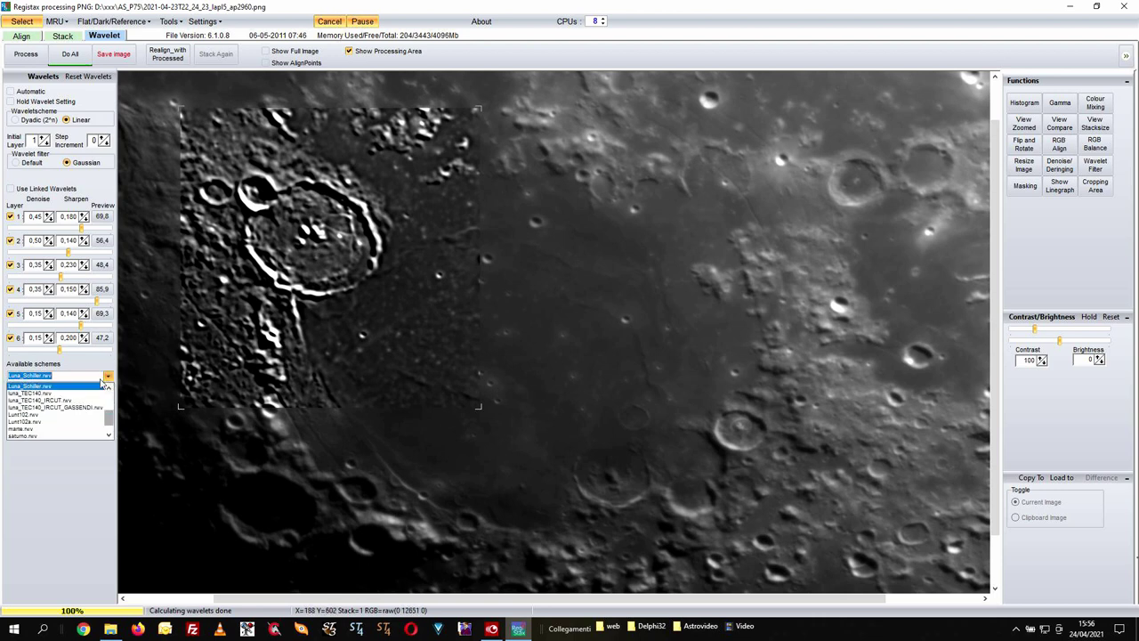
left_click(93, 394)
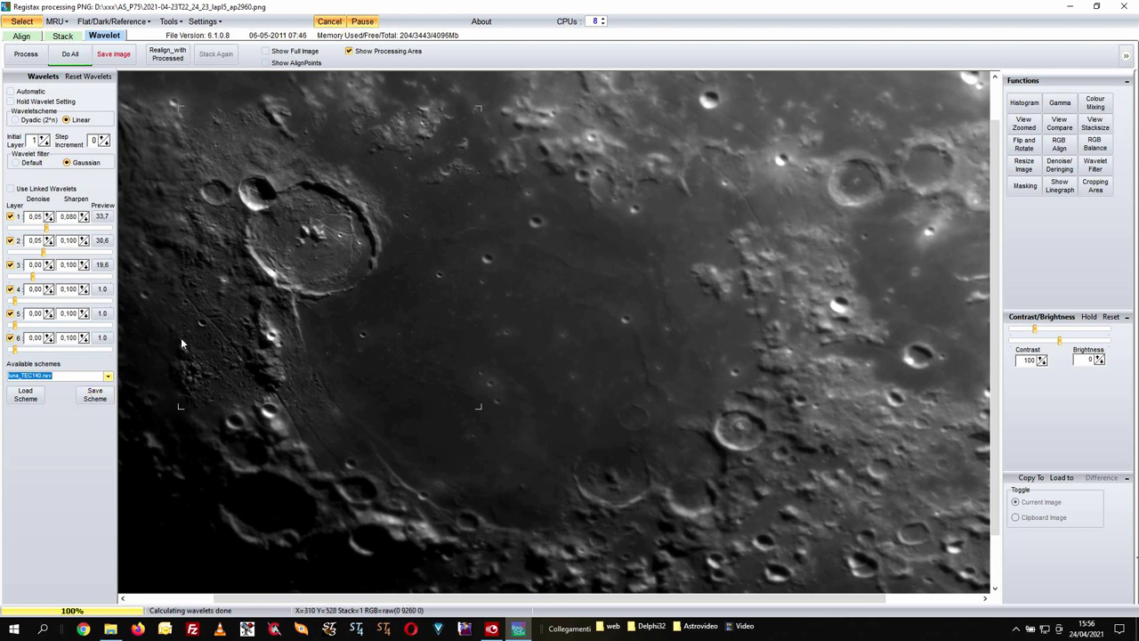
left_click(68, 55)
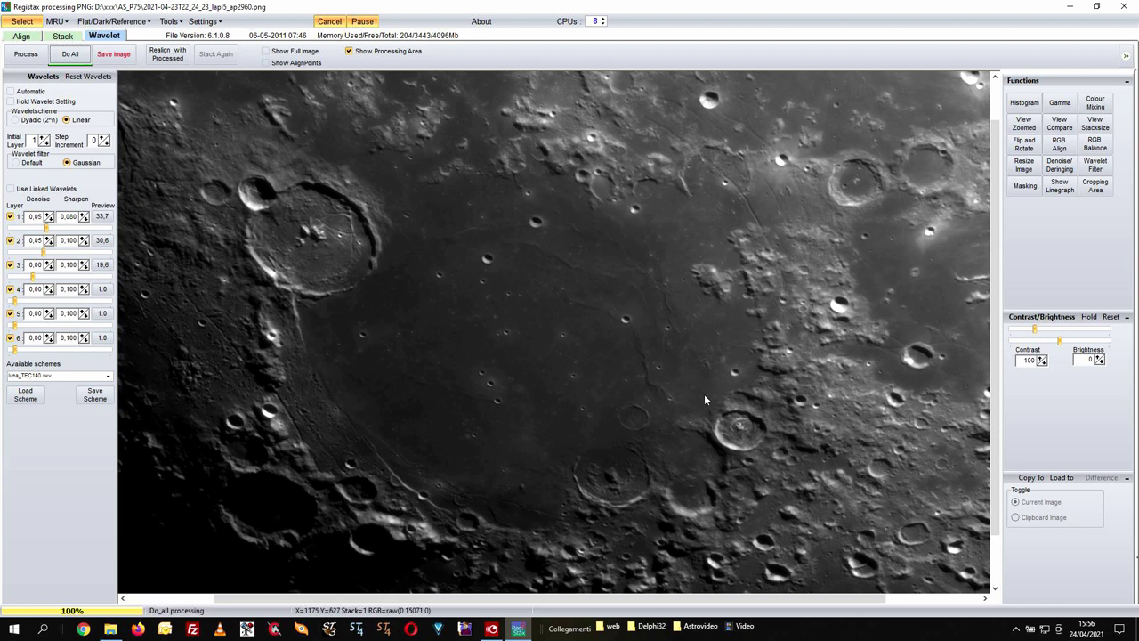
Load the wavelet scheme luna.rwv and apply it to the whole image
left_click(108, 375)
scroll(67, 406, "up", 1)
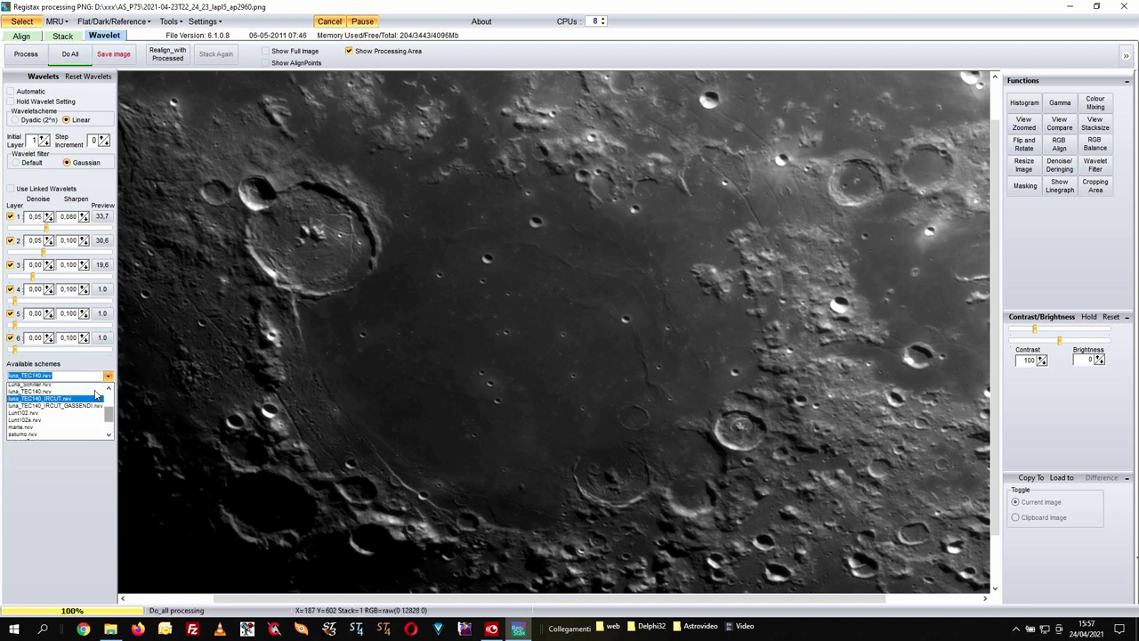
left_click(49, 386)
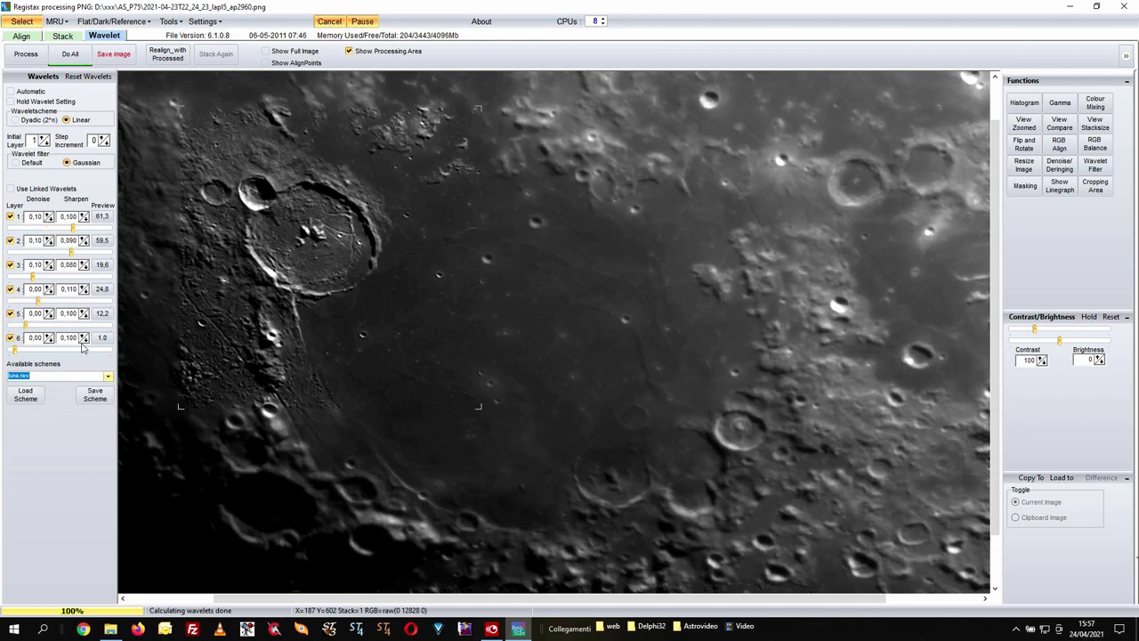
left_click(70, 55)
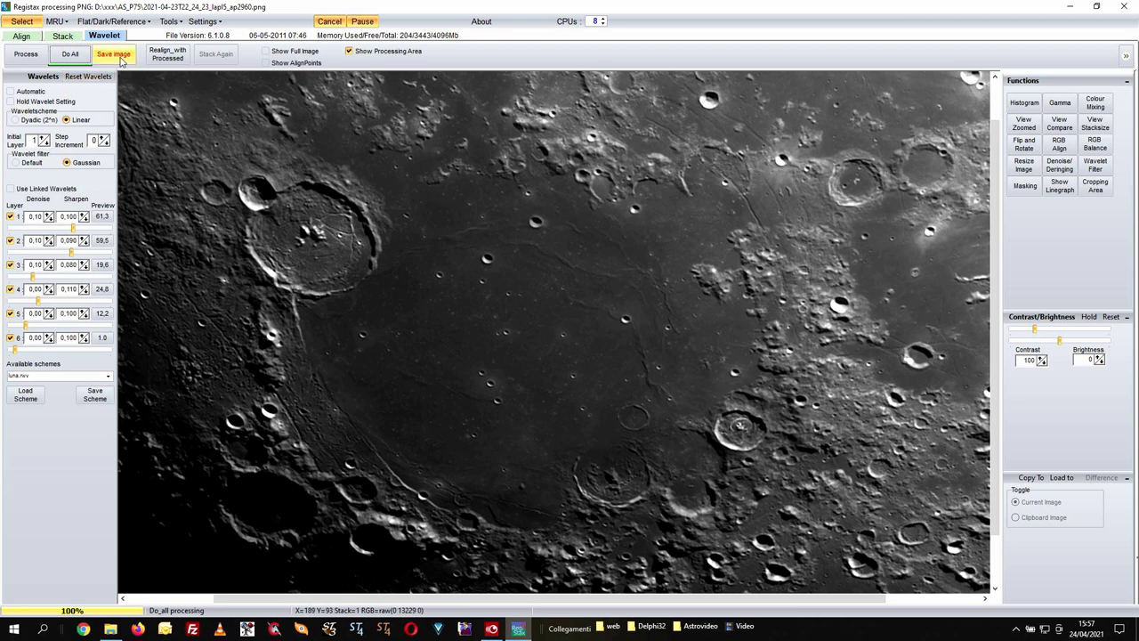
Save the processed whole image as a 16-bit RGB PNG named luna_1 in the xxx folder
left_click(62, 57)
left_click(124, 59)
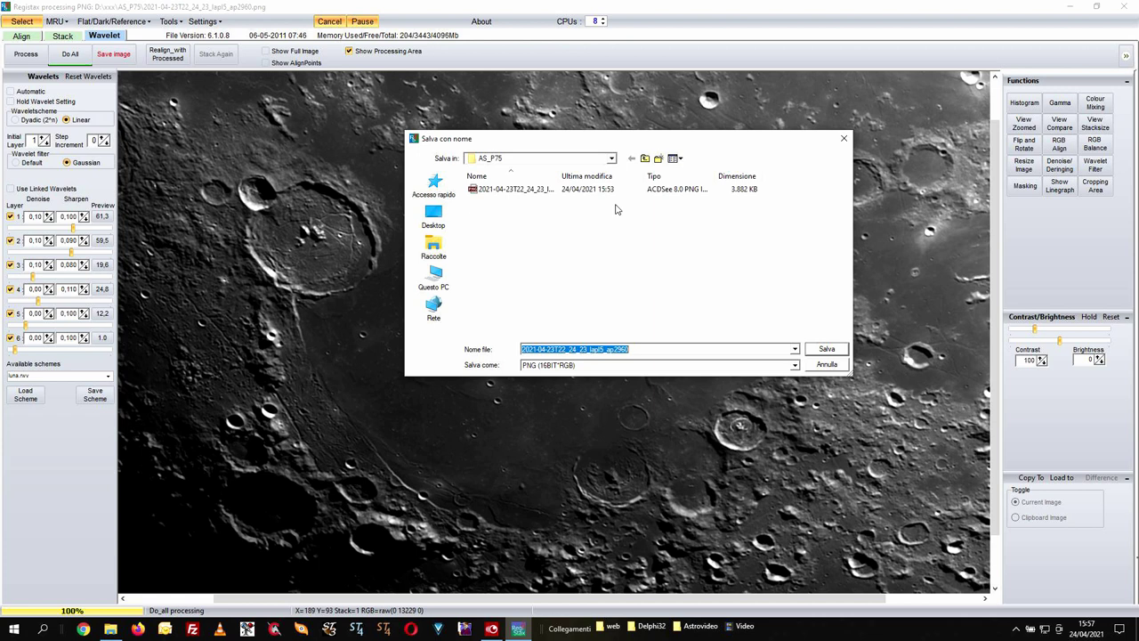
left_click(645, 159)
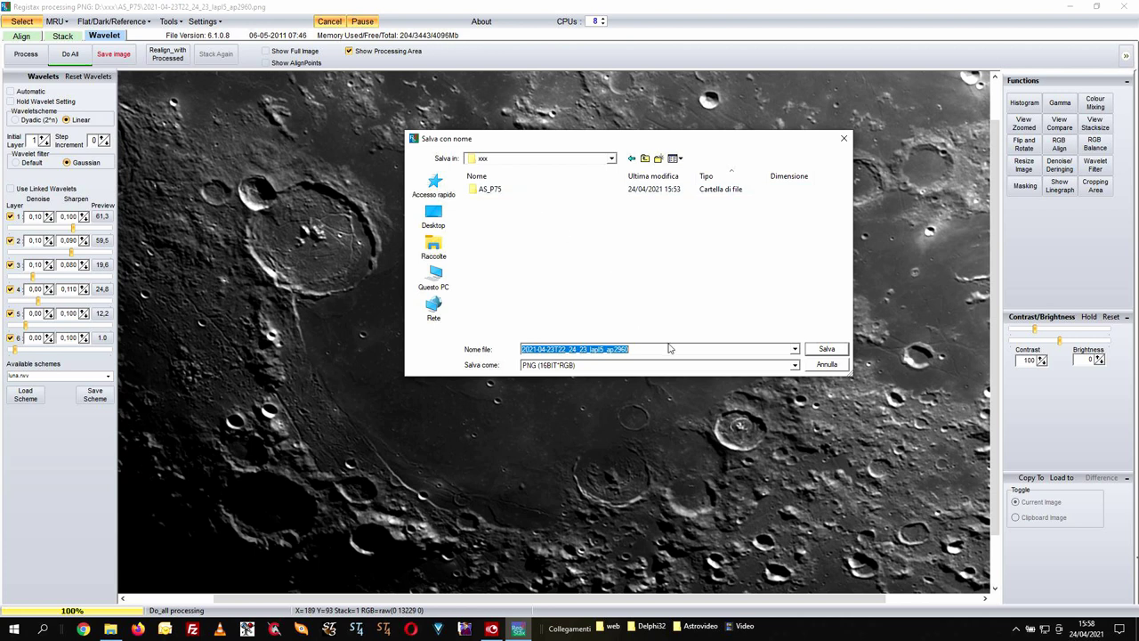
type("luna_1")
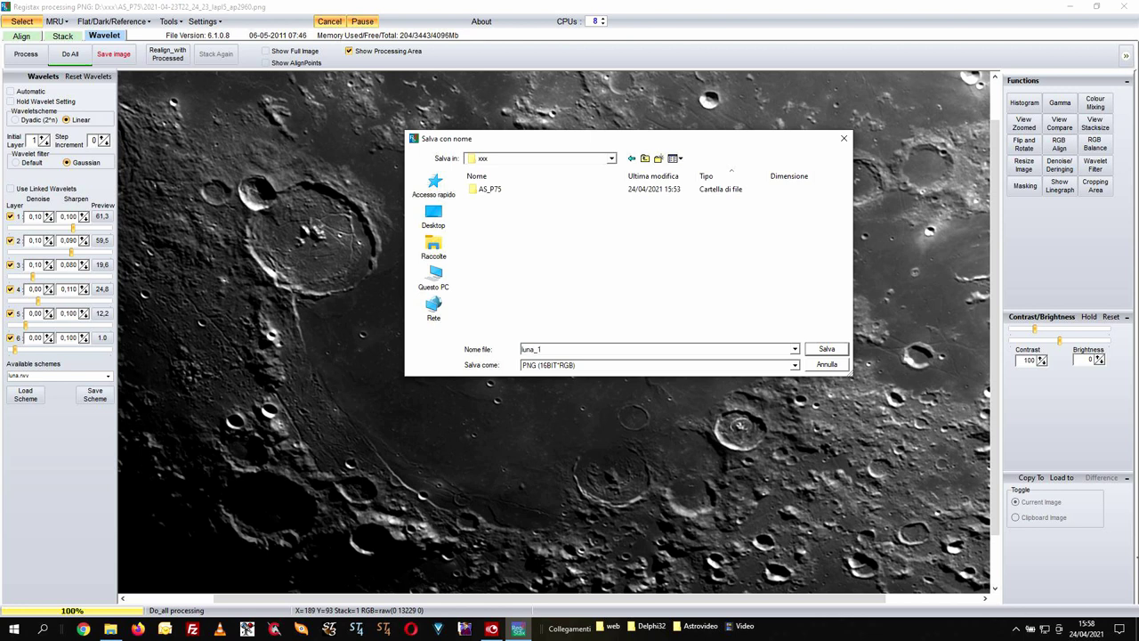
left_click(827, 349)
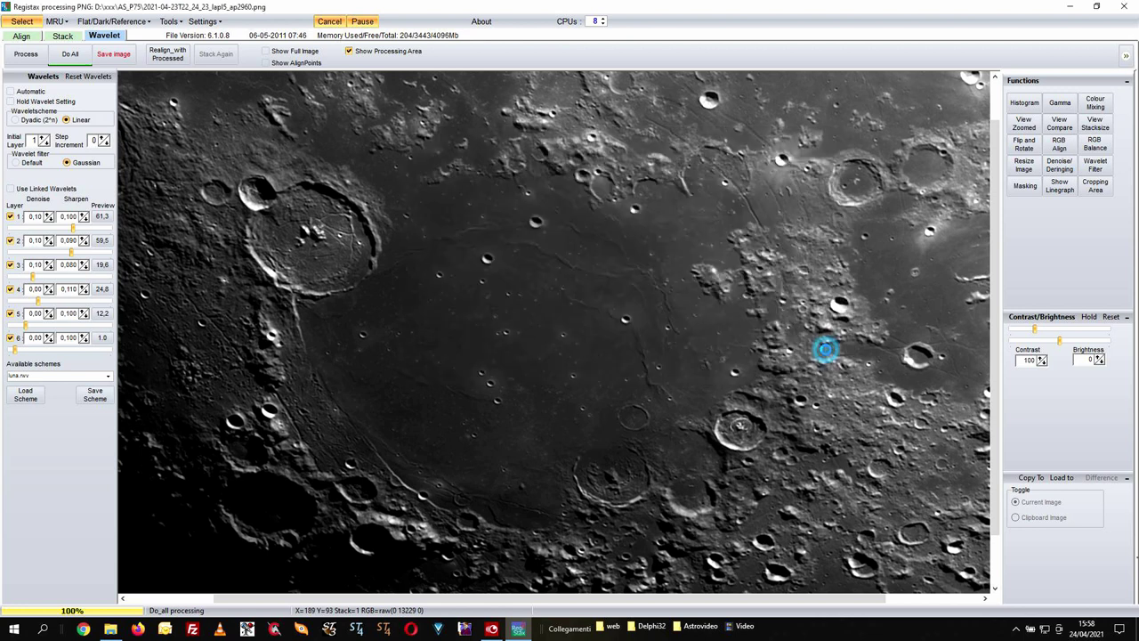
Load the wavelet scheme luna_TEC140.rwv again and apply it to the whole image
left_click(108, 375)
left_click(71, 407)
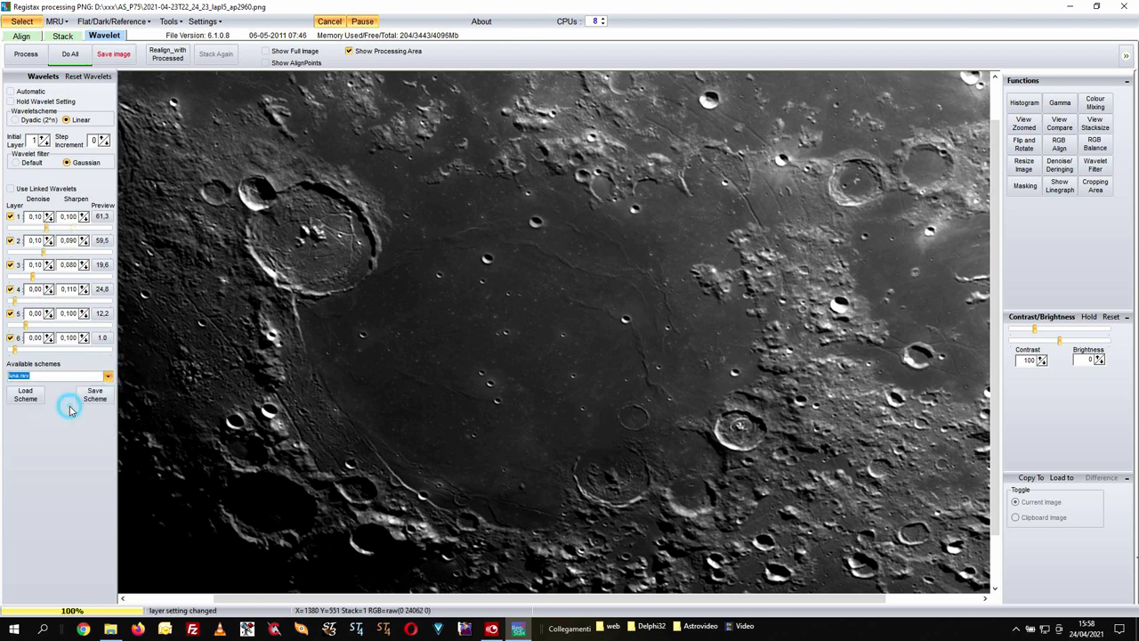
left_click(78, 53)
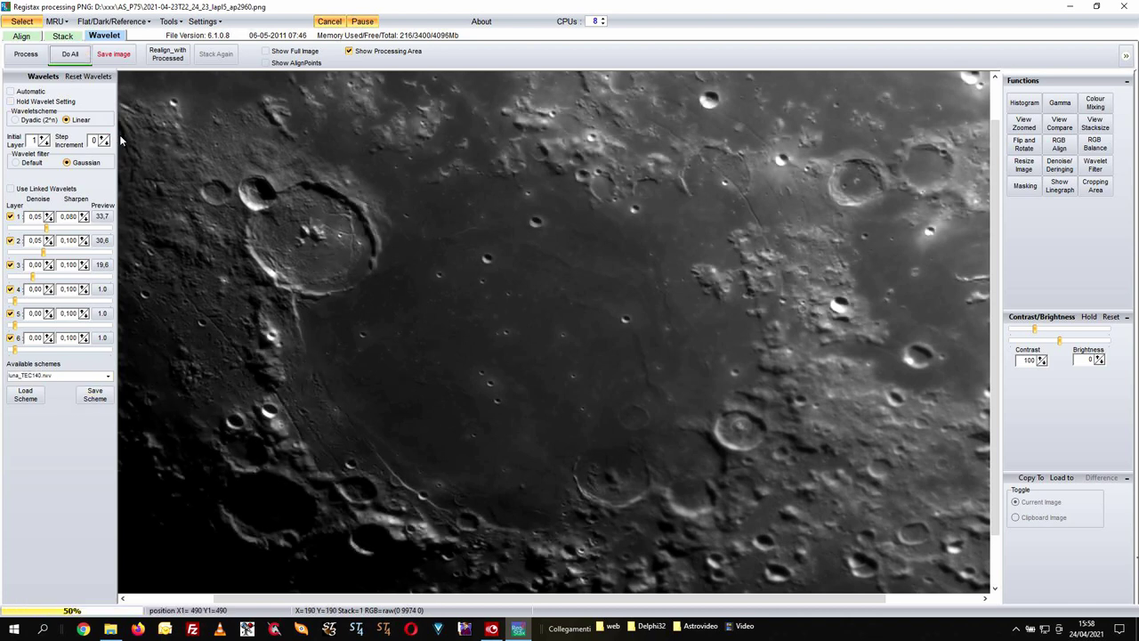
Save this version as luna_2.png in the xxx folder, basing the file name on luna_1.png
left_click(113, 60)
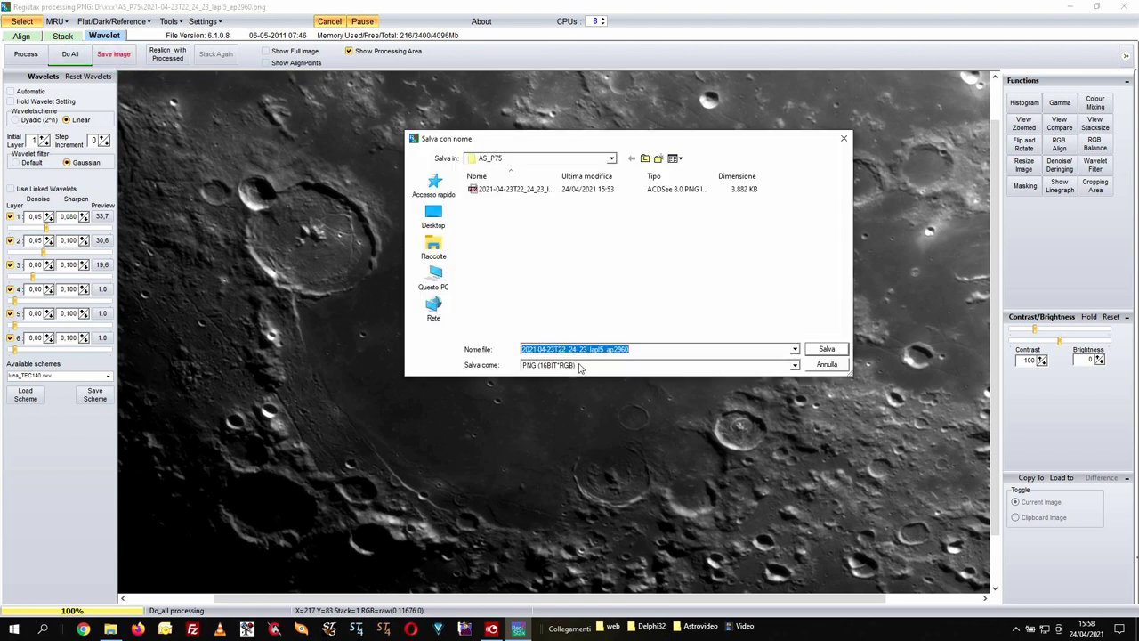
left_click(645, 158)
left_click(496, 200)
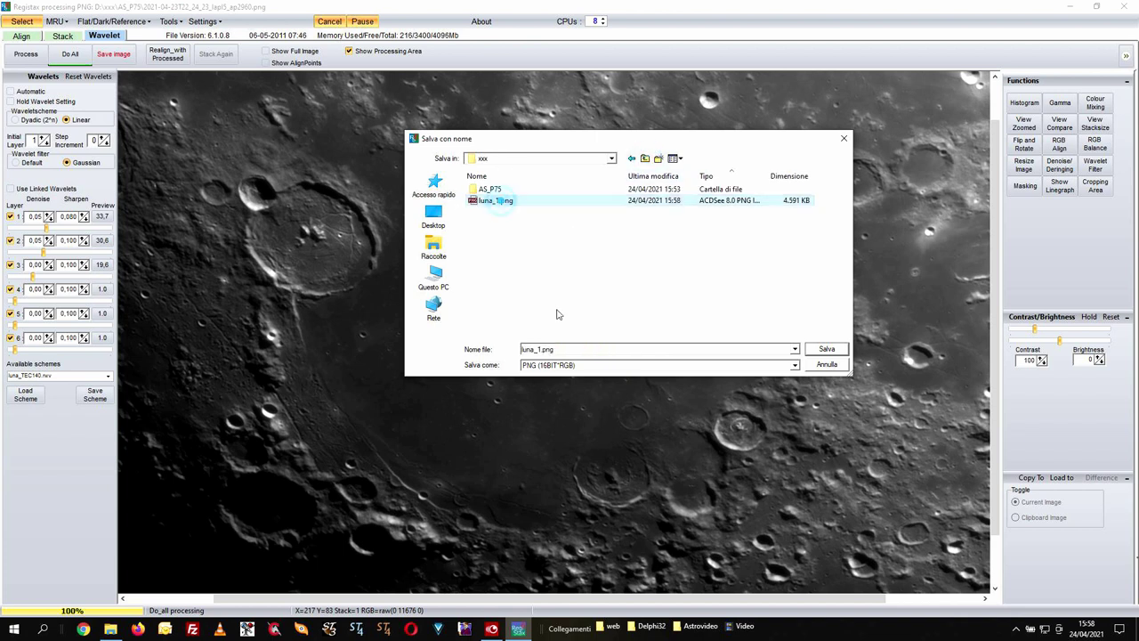
left_click(572, 349)
left_click(573, 349)
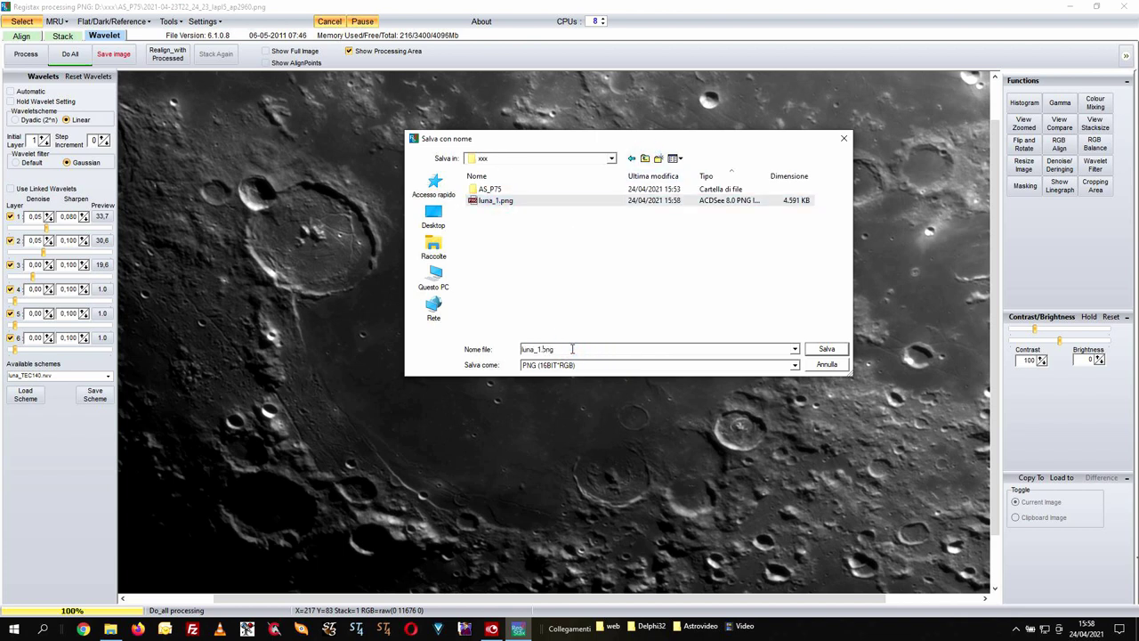
type("2")
key("Return")
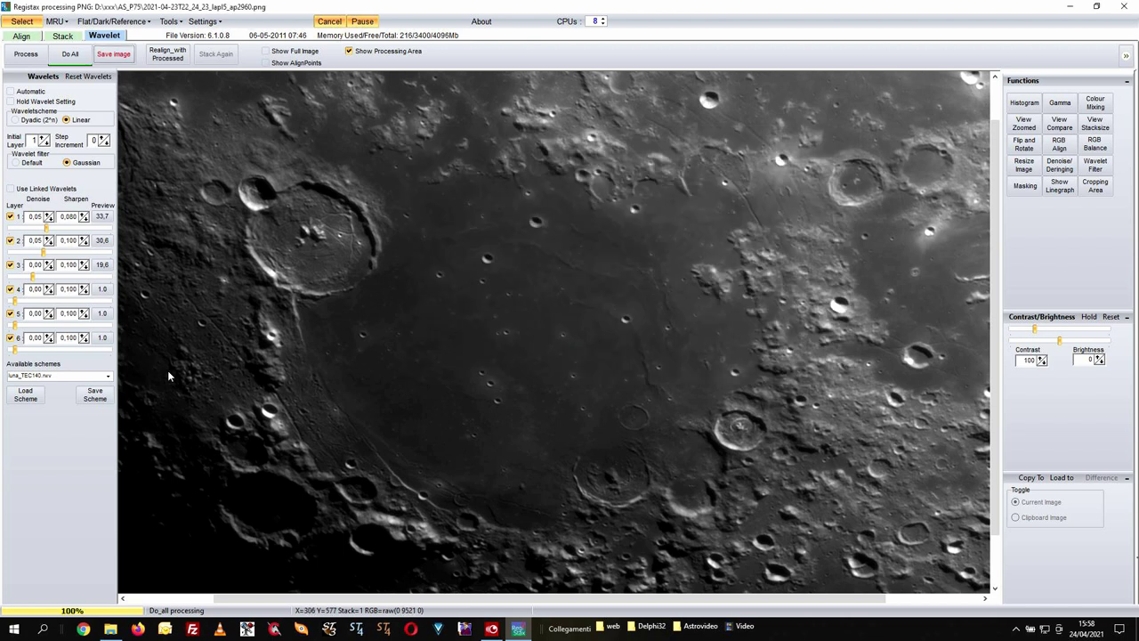
Try the schemes luna_TEC140_IRCUT.rwv and luna_TEC140_IRCUT_GASSENDI.rwv, and apply Lunt102.rwv to the whole image
left_click(108, 376)
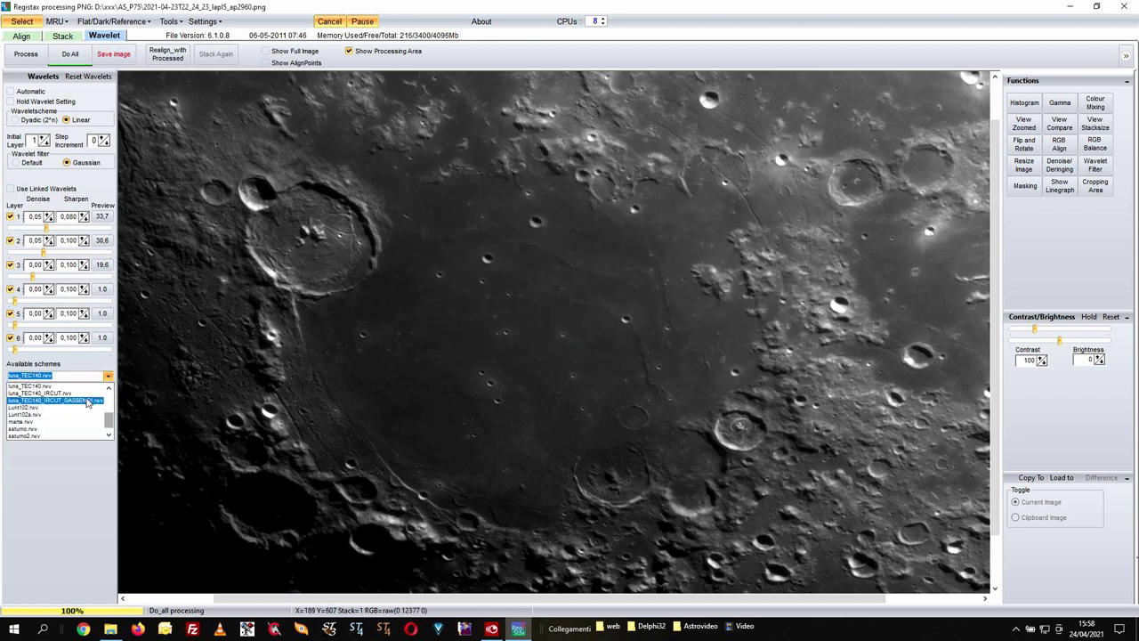
left_click(82, 396)
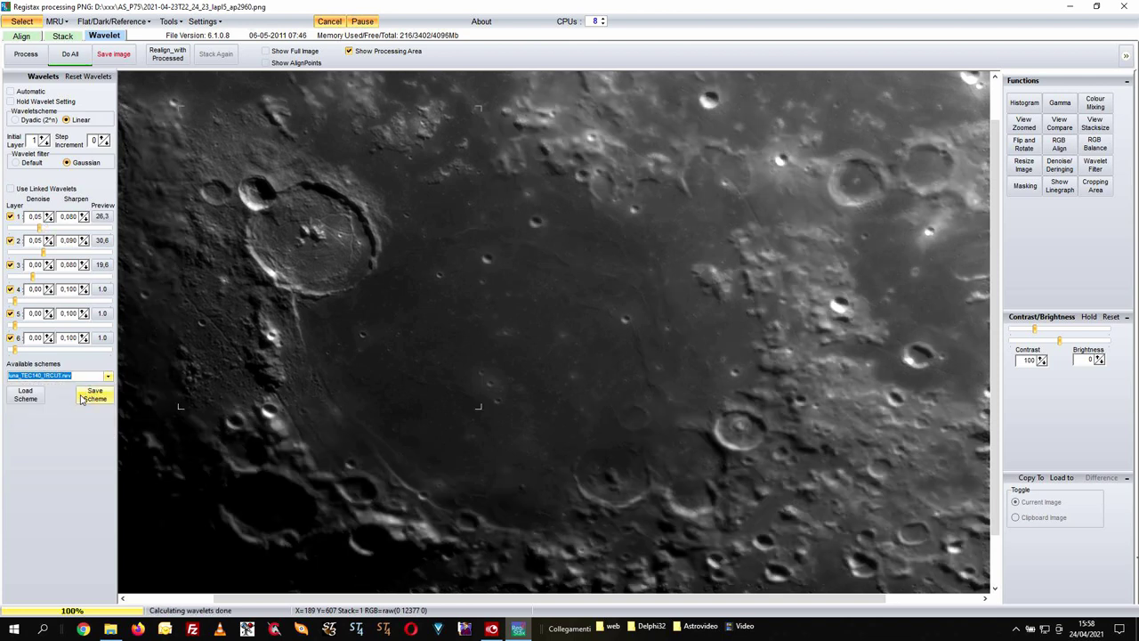
scroll(82, 380, "down", 1)
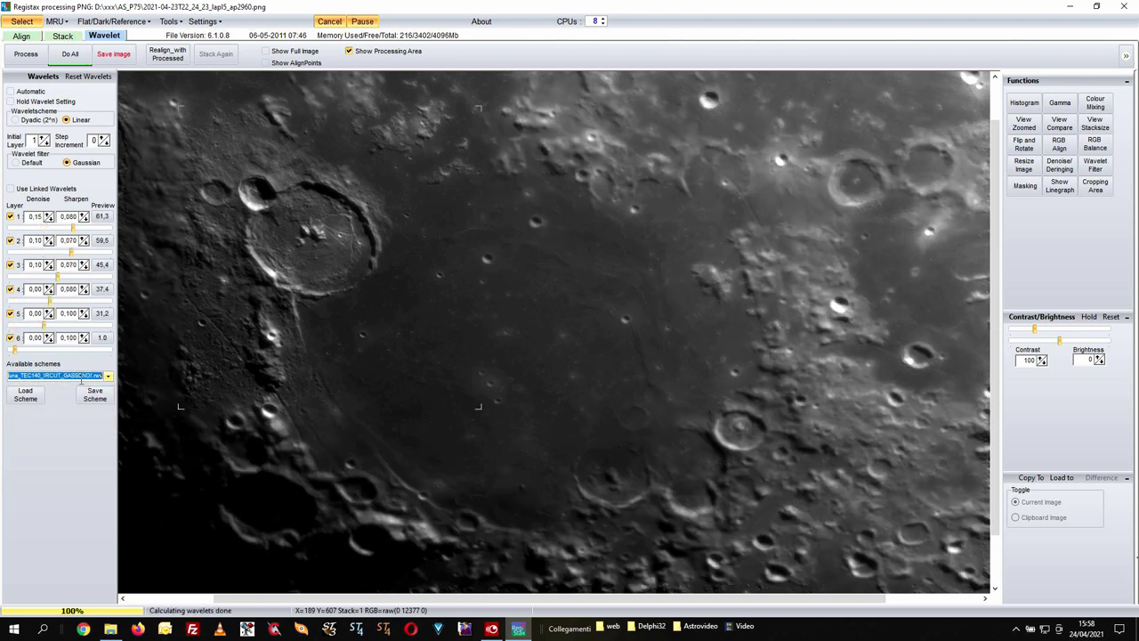
scroll(81, 380, "down", 1)
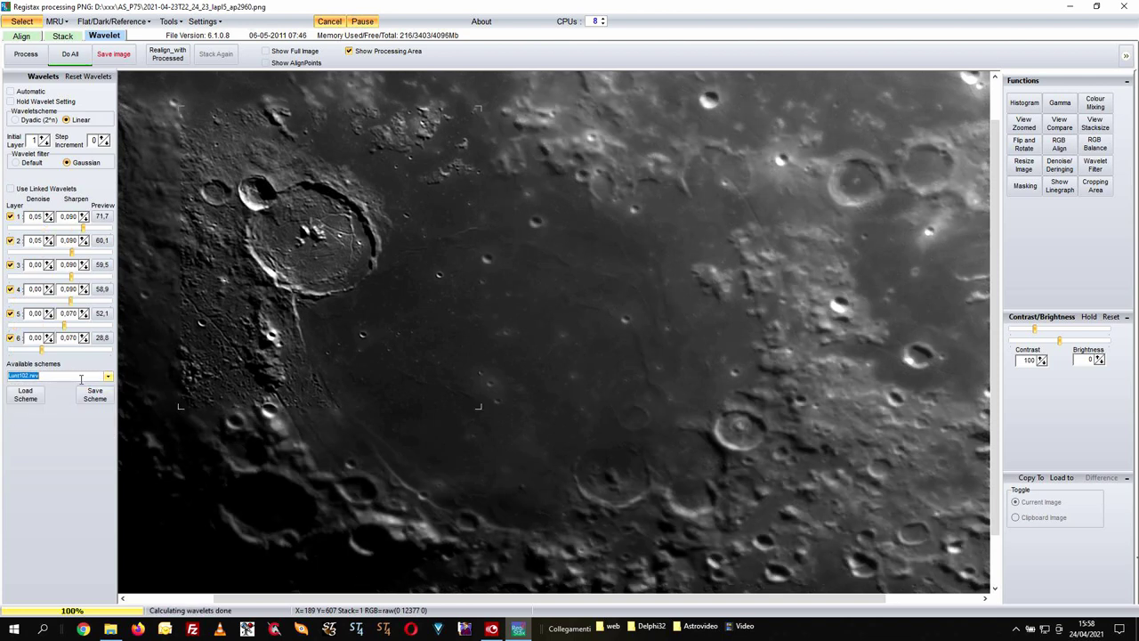
left_click(69, 53)
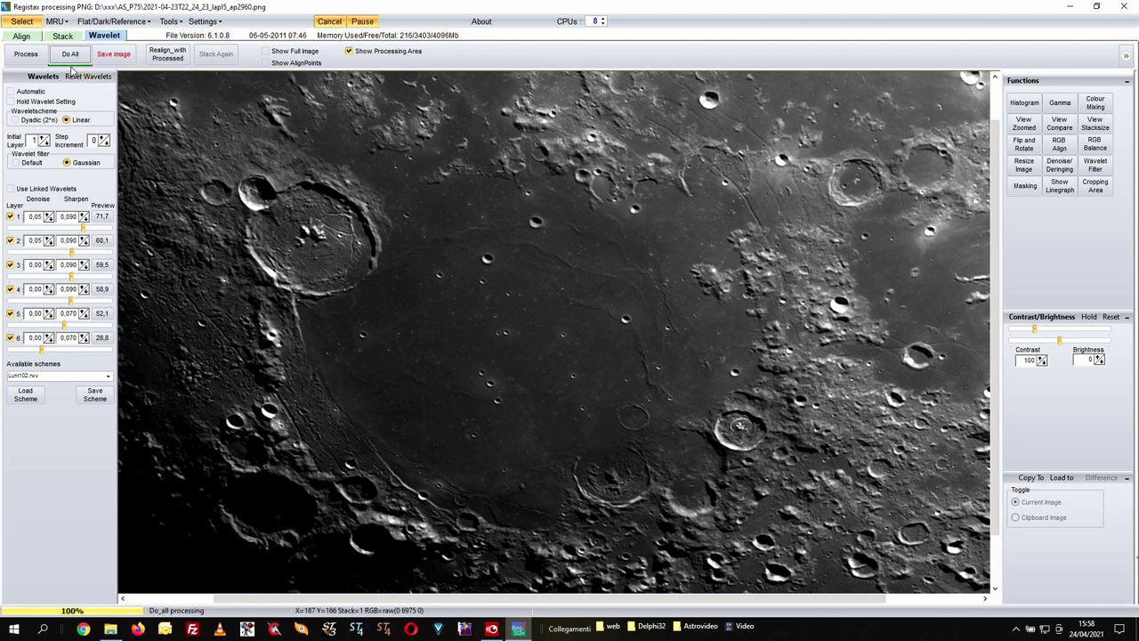
Save this version as luna_3.png in the xxx folder, basing the file name on luna_2.png
left_click(114, 55)
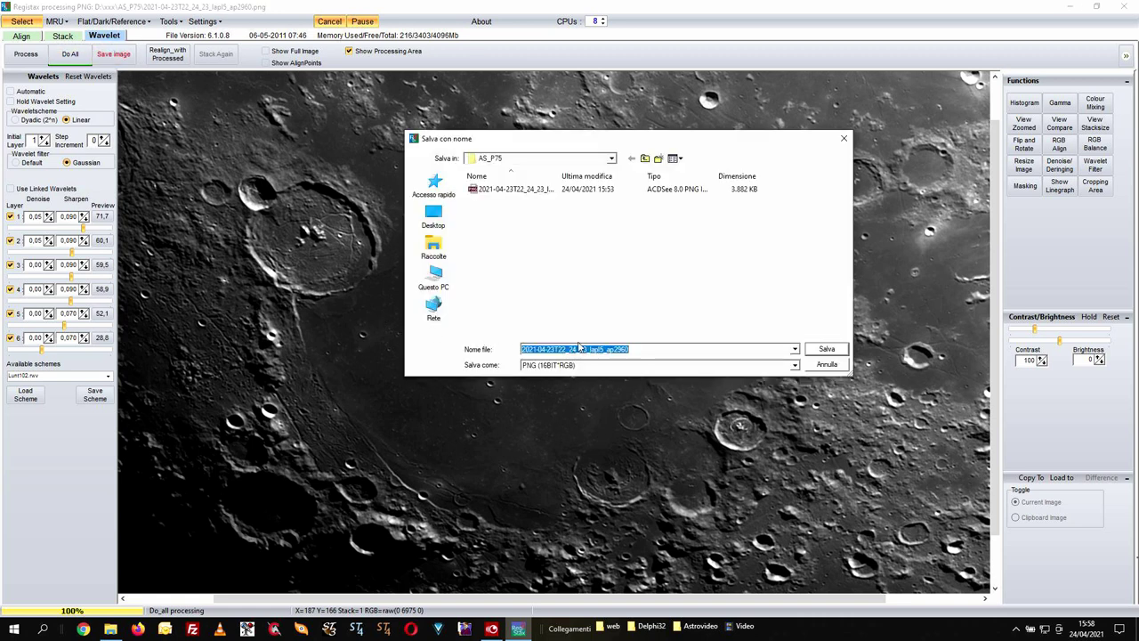
left_click(648, 158)
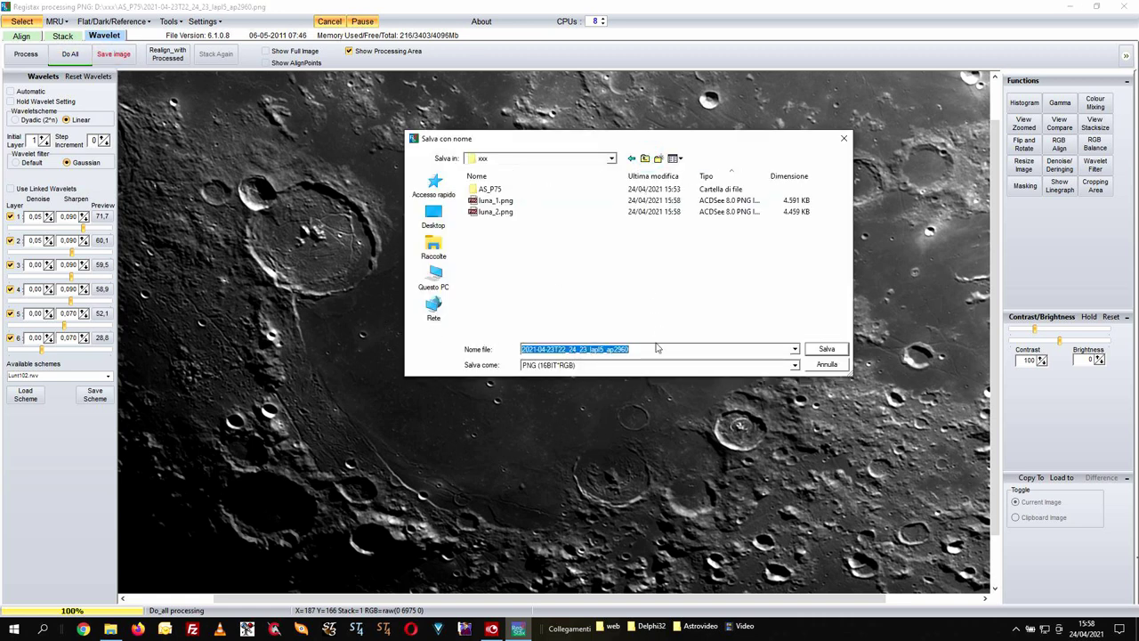
left_click(500, 215)
double_click(579, 354)
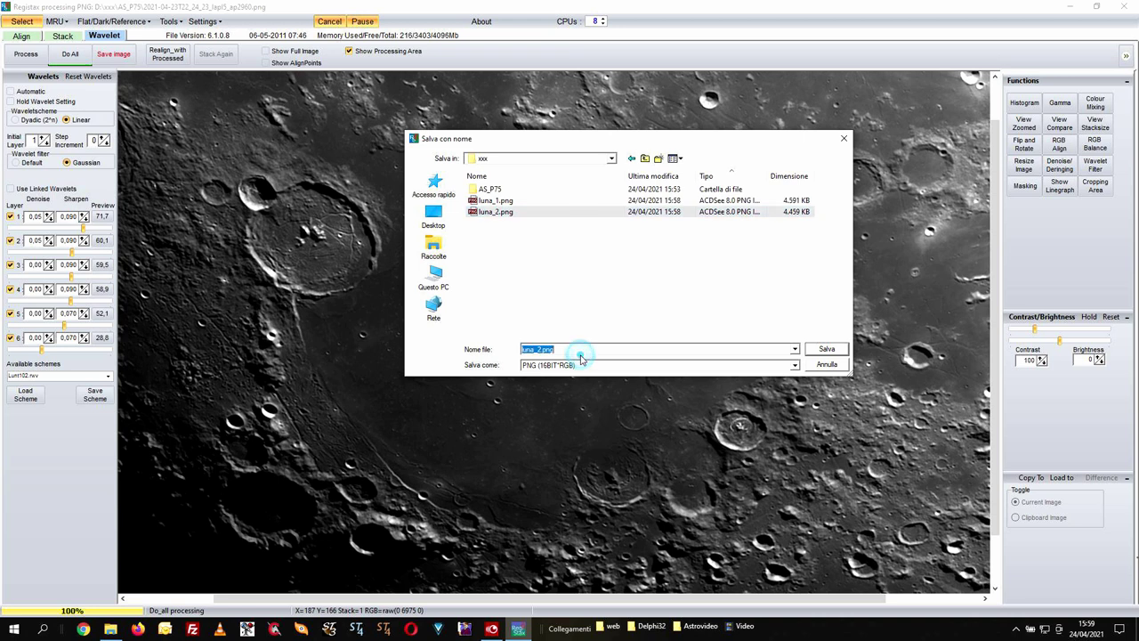
left_click(581, 352)
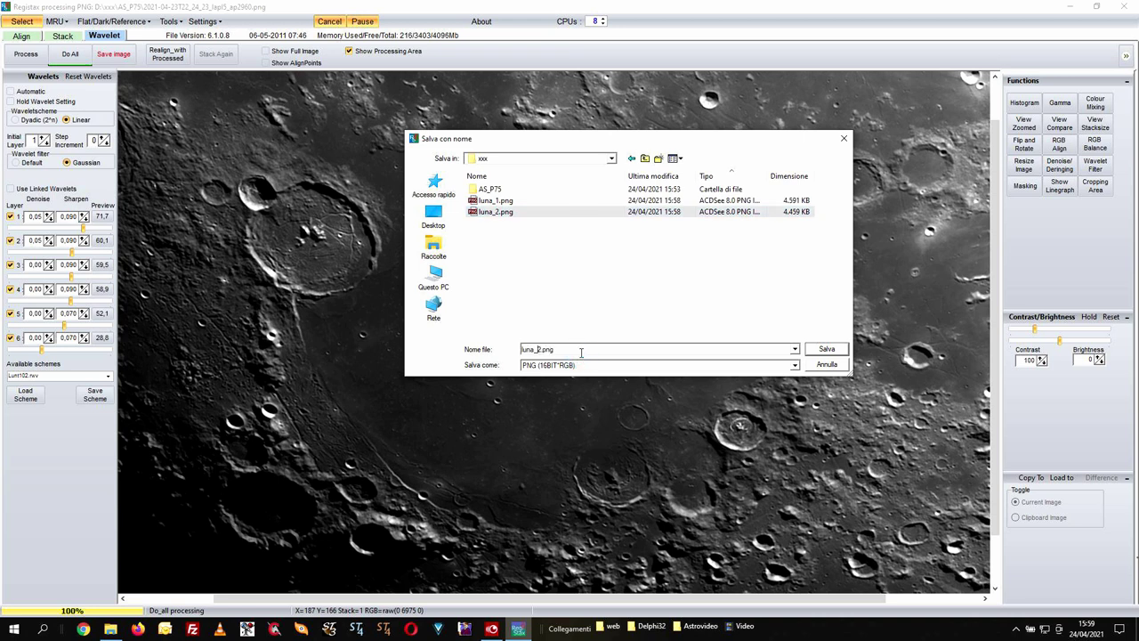
key("Return")
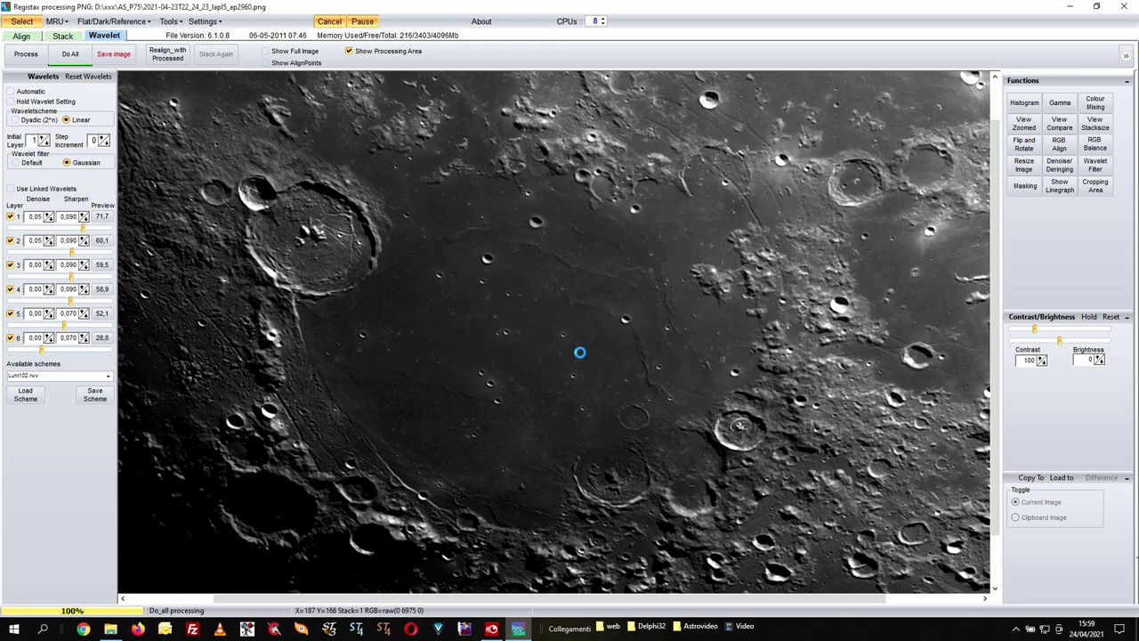
Preview further wavelet schemes on the processing area, including Lunt102a.rwv, saturno.rwv, sole.rwv and Luna_Schiller.rwv, and return to luna.rwv
left_click(106, 378)
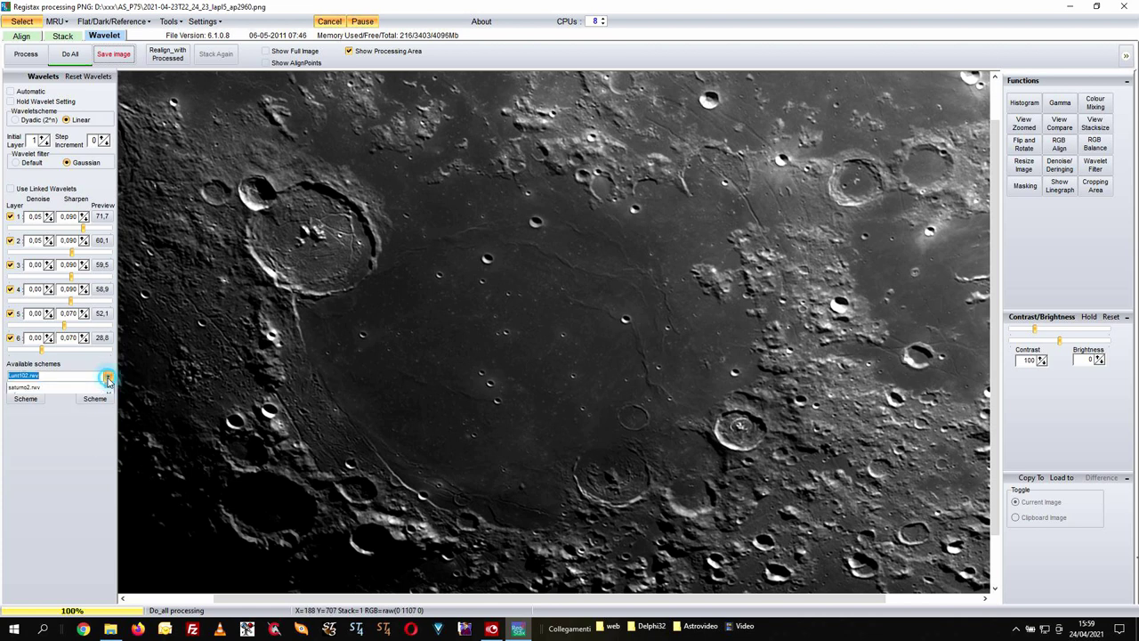
left_click(62, 405)
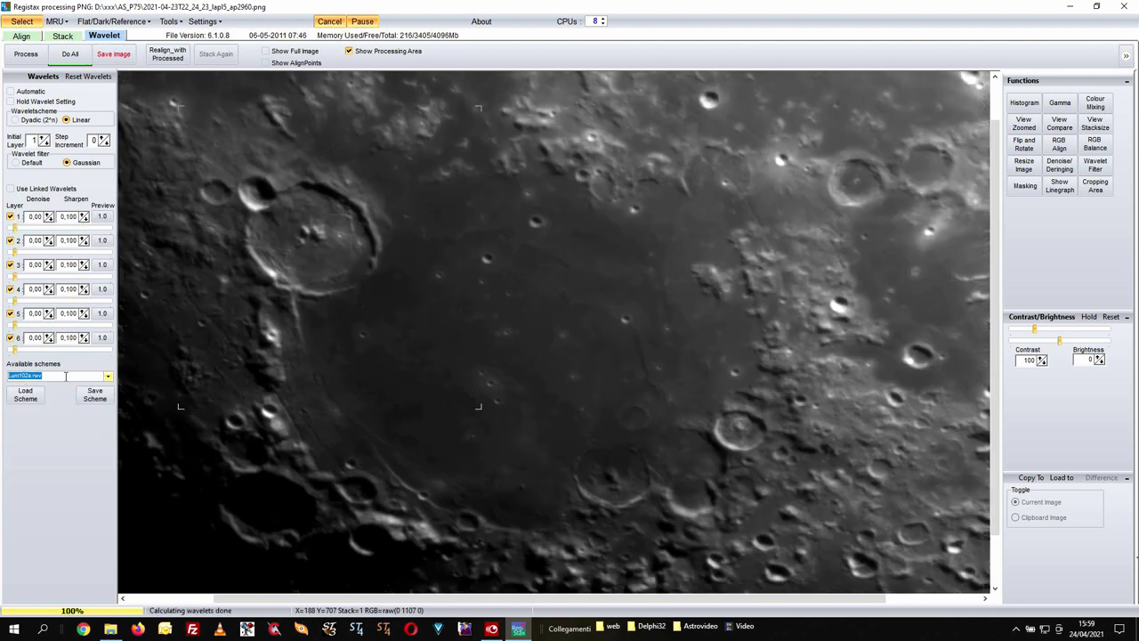
scroll(65, 375, "down", 1)
scroll(65, 374, "down", 1)
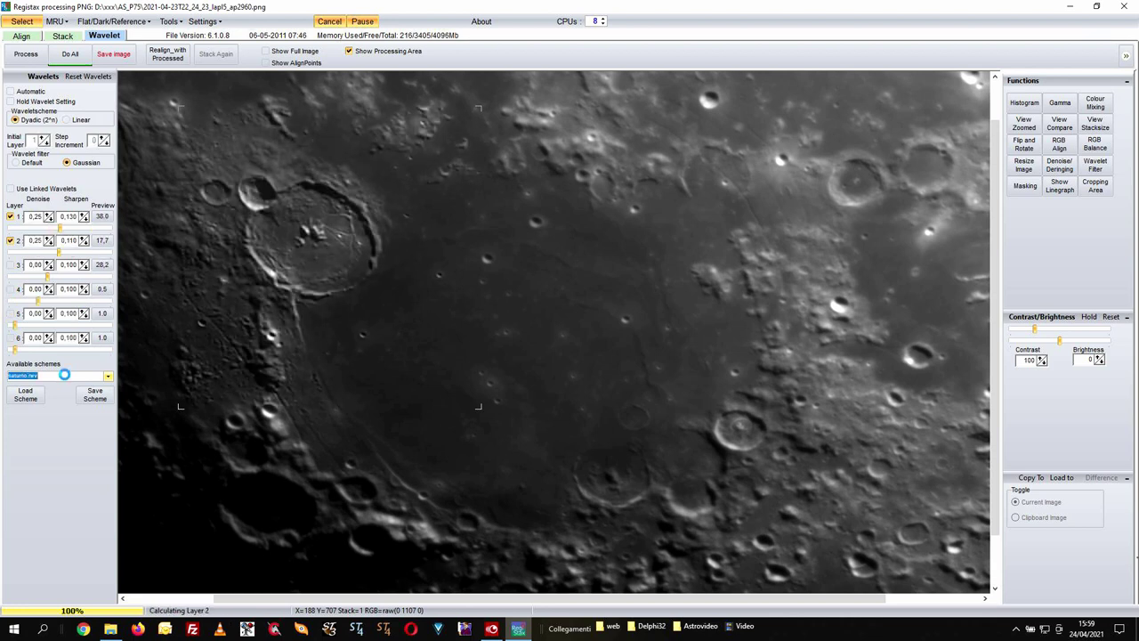
scroll(65, 375, "down", 1)
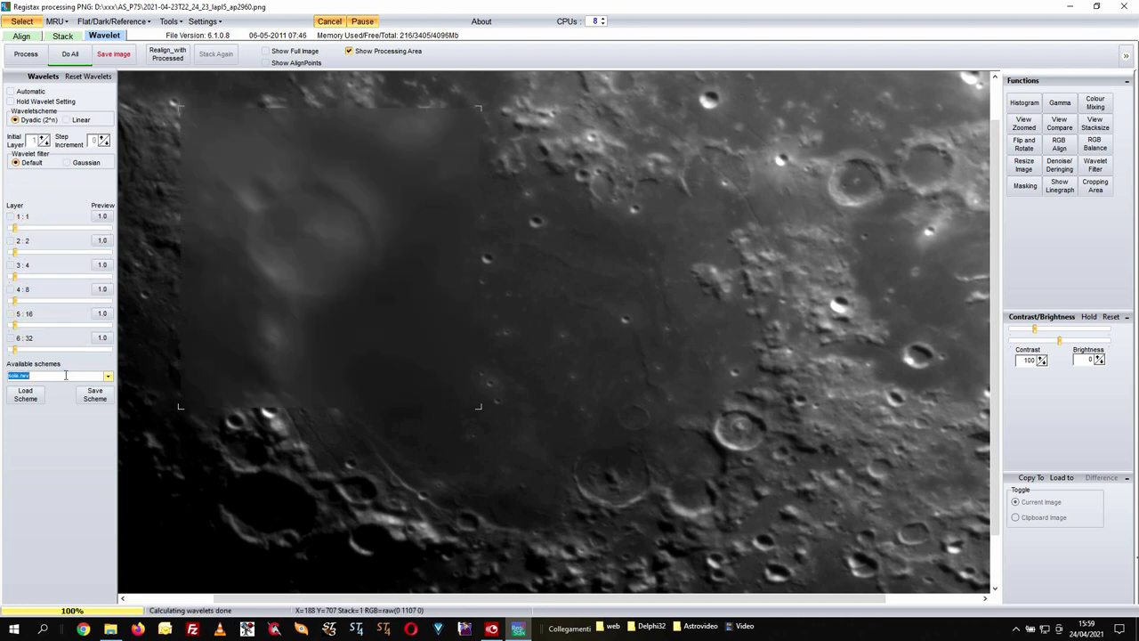
scroll(65, 374, "down", 1)
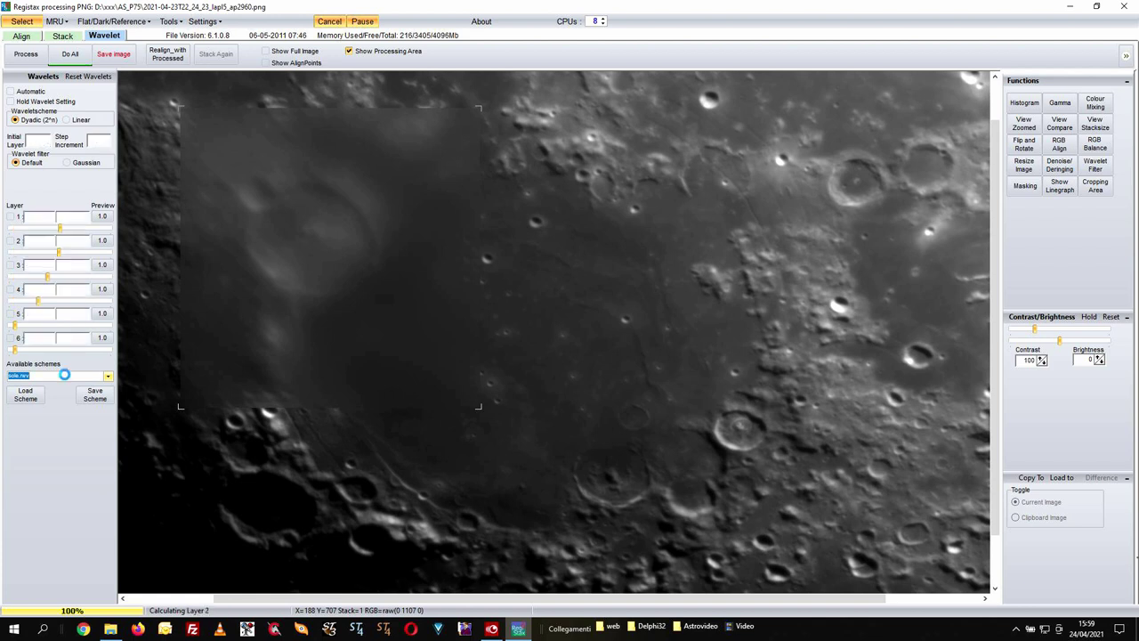
scroll(65, 375, "down", 1)
scroll(65, 375, "down", 1)
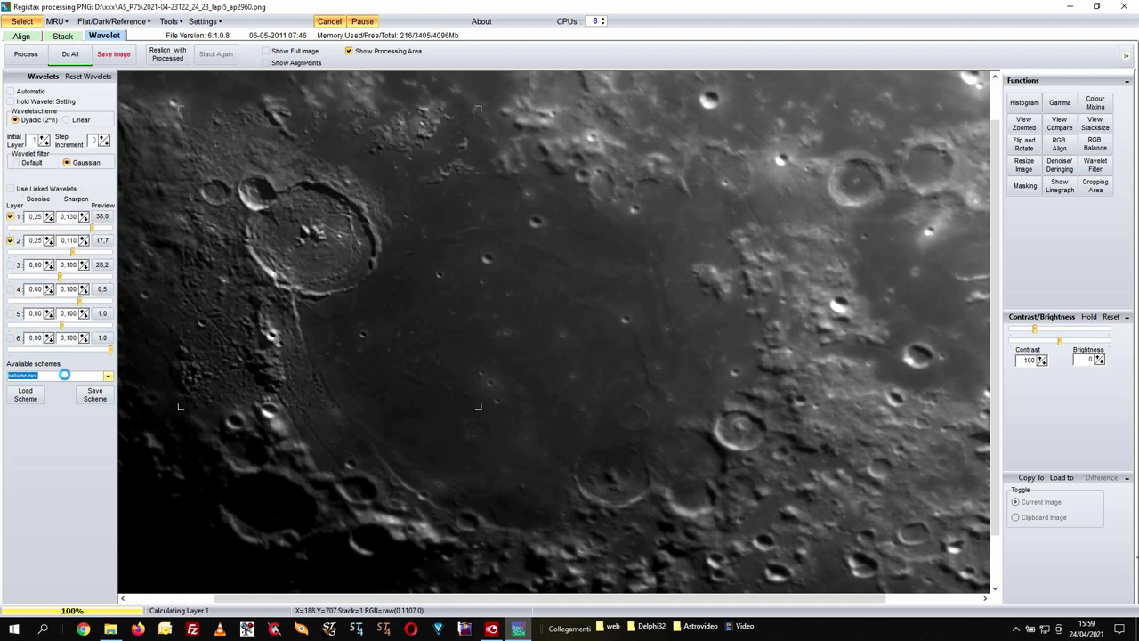
scroll(65, 374, "down", 1)
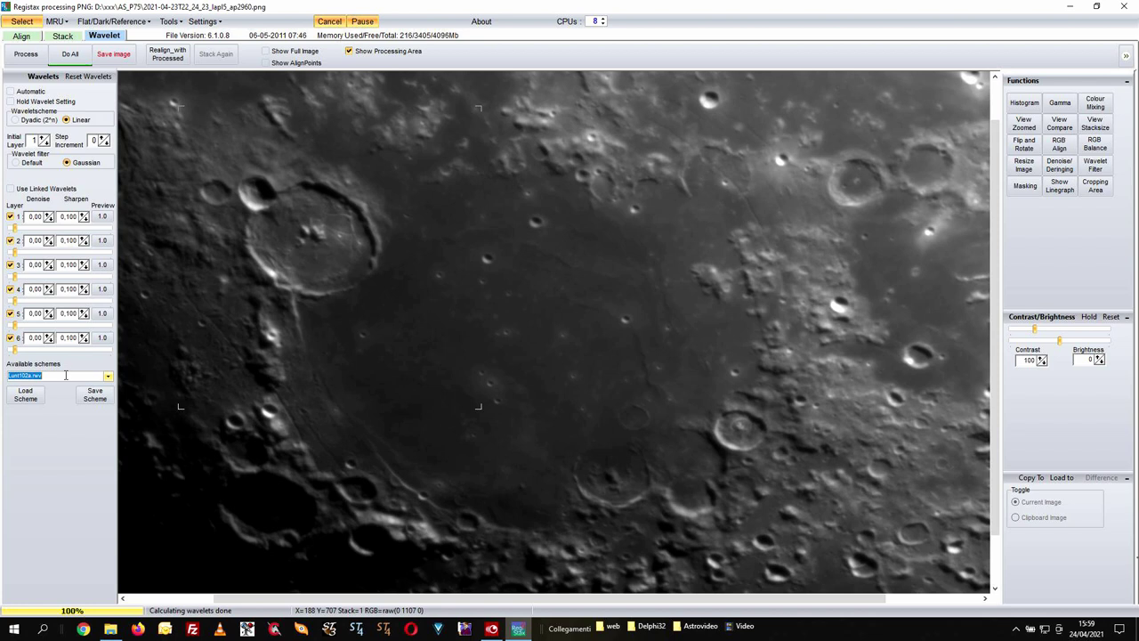
scroll(65, 375, "down", 1)
scroll(65, 375, "down", 1)
scroll(65, 375, "down", 1)
scroll(65, 375, "down", 1)
scroll(65, 375, "down", 1)
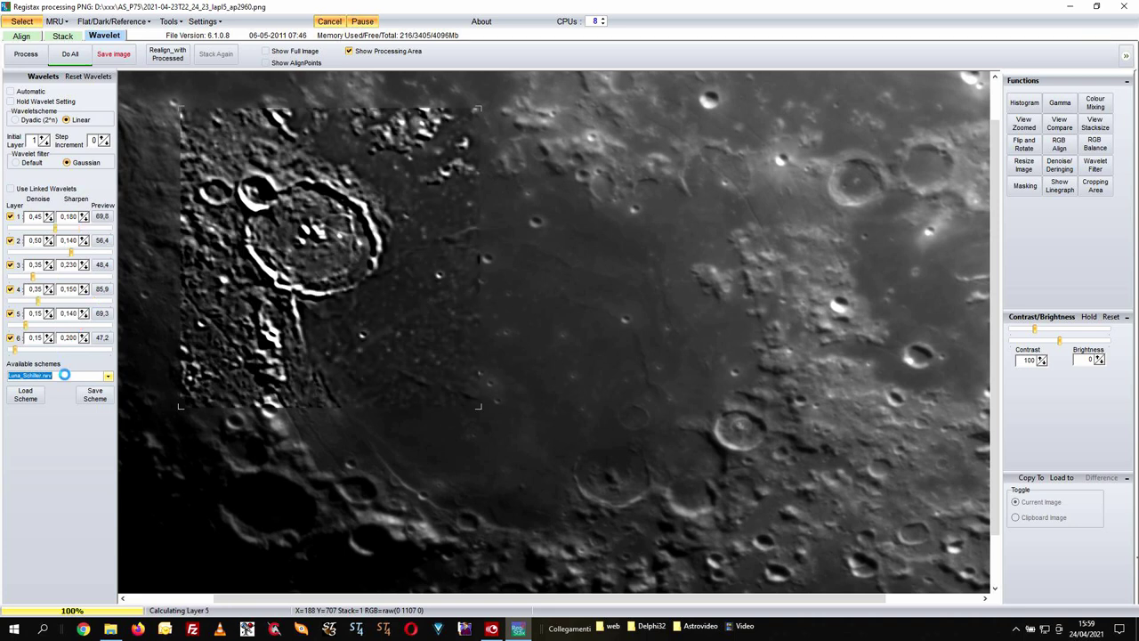
scroll(65, 375, "down", 1)
scroll(65, 375, "down", 1)
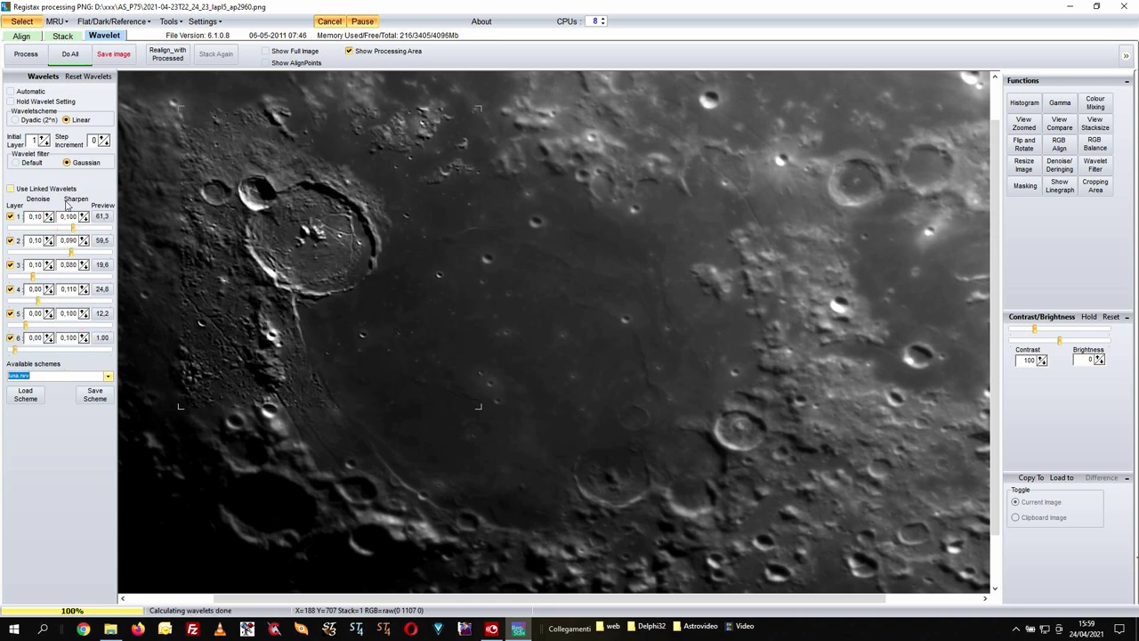
Adjust wavelet layers 1 to 6 to 65.6, 54.6, 41.7, 50.9, 17.2 and 26.3, checking the effect on the whole image
left_click_drag(73, 229, 39, 351)
left_click(69, 53)
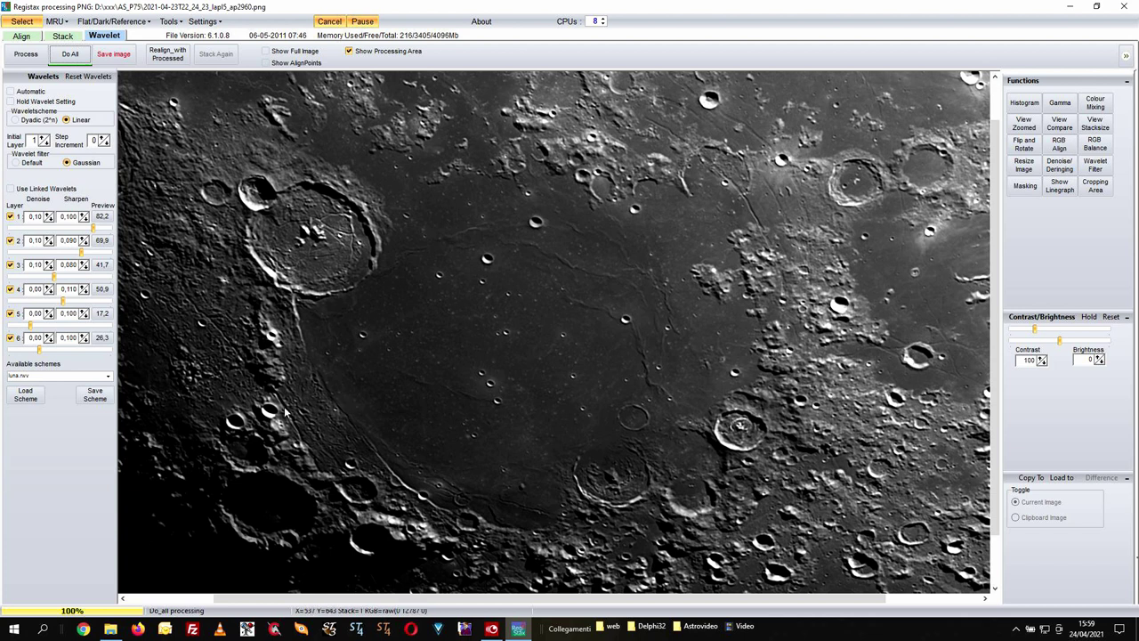
left_click_drag(82, 254, 77, 228)
Set denoise to 0,15 for layers 1 to 3 and 0,05 for layers 4 and 5, and process the whole image
double_click(39, 217)
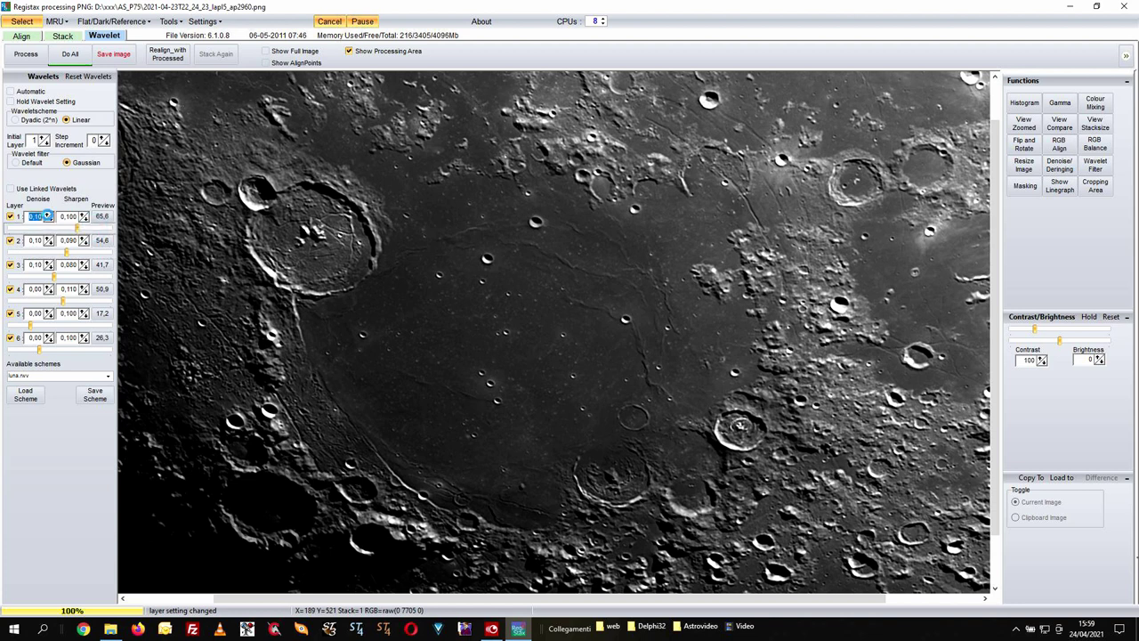
type("0,15")
double_click(47, 243)
type("0,15")
double_click(48, 266)
type("0,15")
double_click(49, 289)
type("0,05")
double_click(48, 313)
type("0,05")
left_click(70, 53)
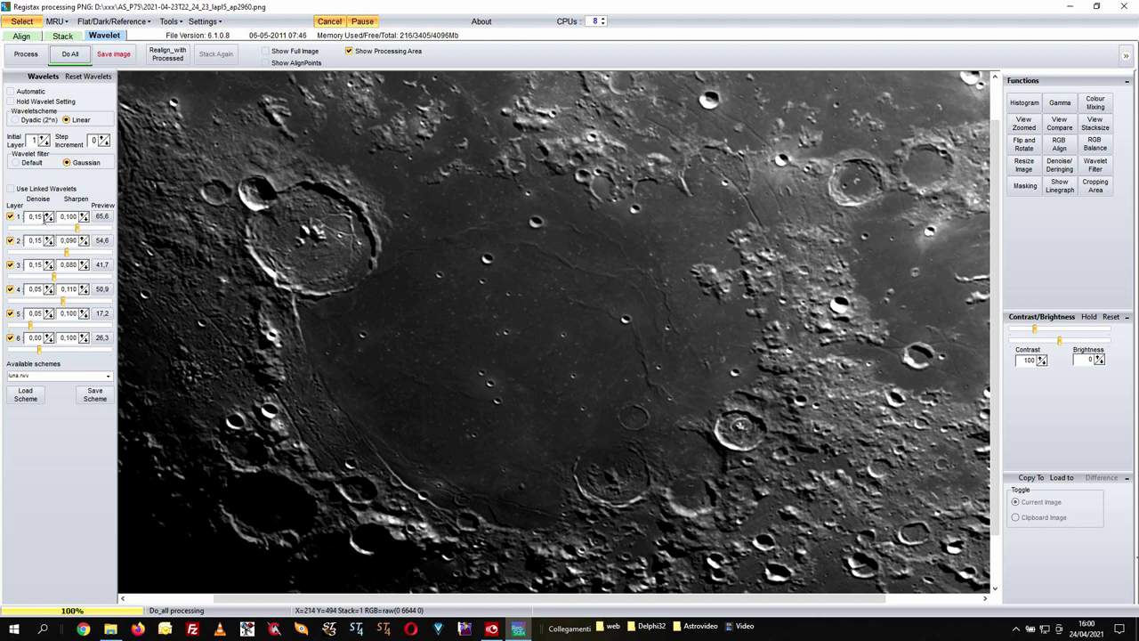
Save this version as luna_4.png in the xxx folder, basing the file name on luna_3.png
left_click(113, 55)
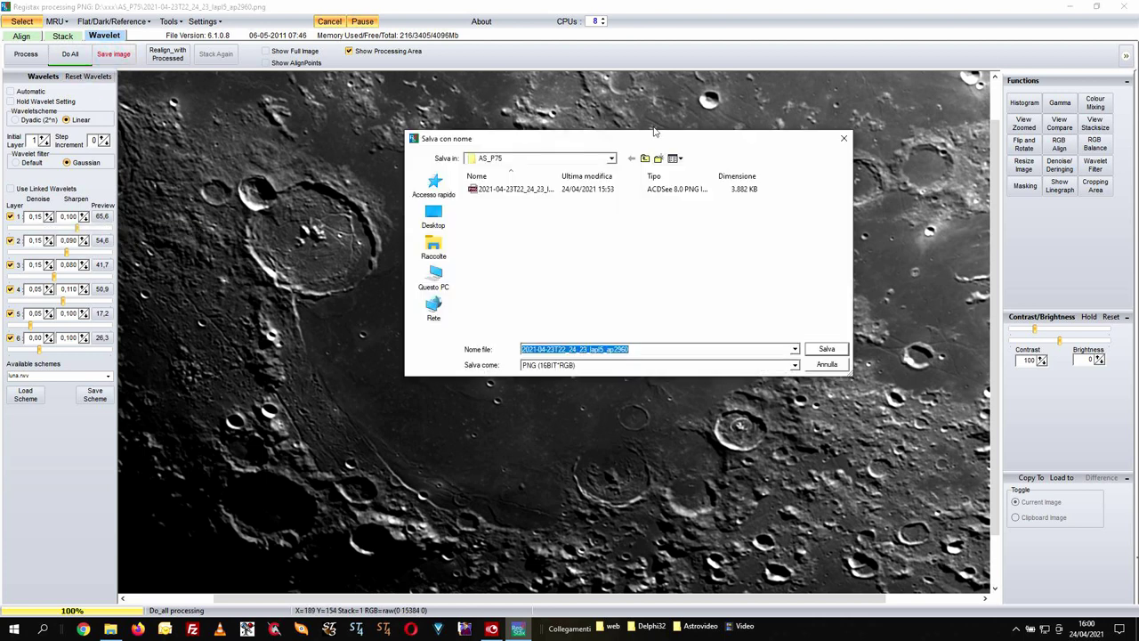
left_click(646, 158)
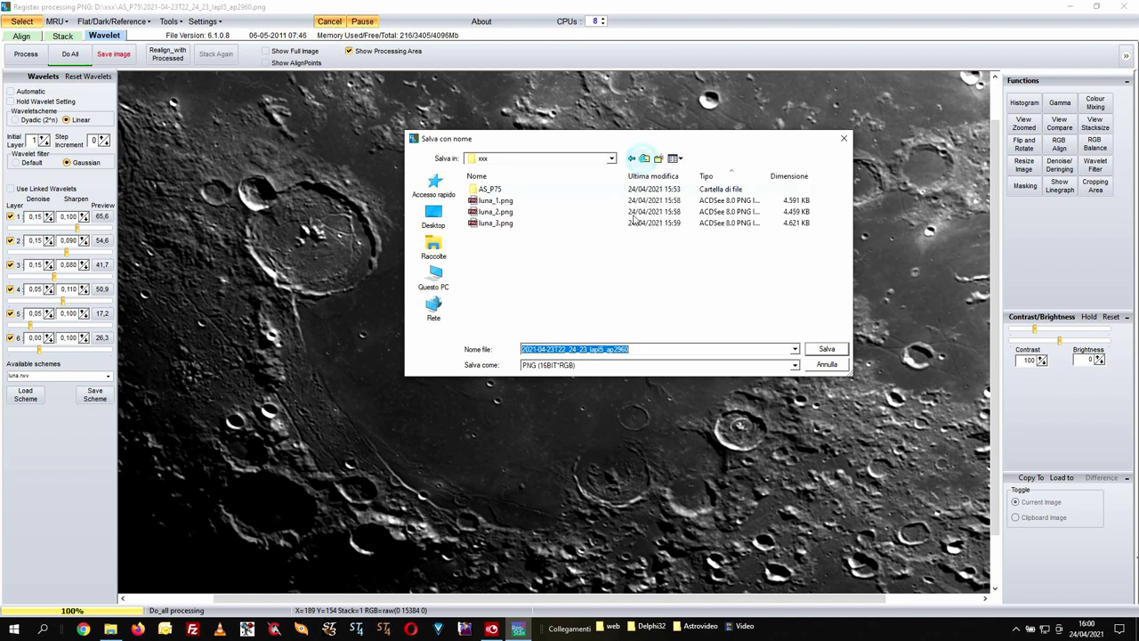
left_click(496, 223)
left_click(608, 345)
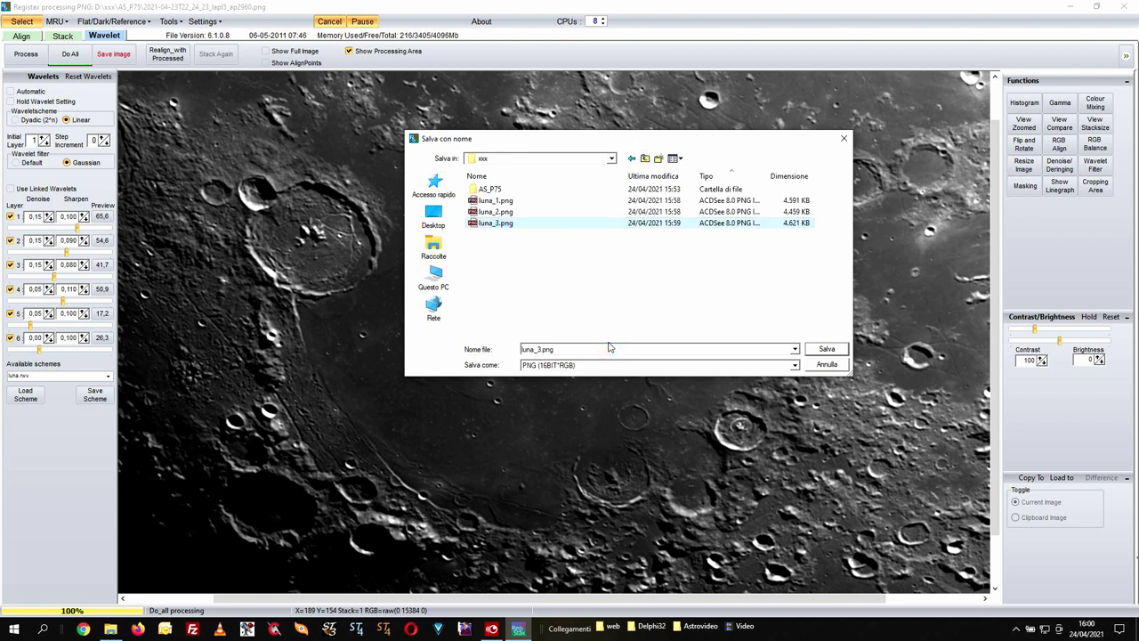
left_click(609, 347)
key("End")
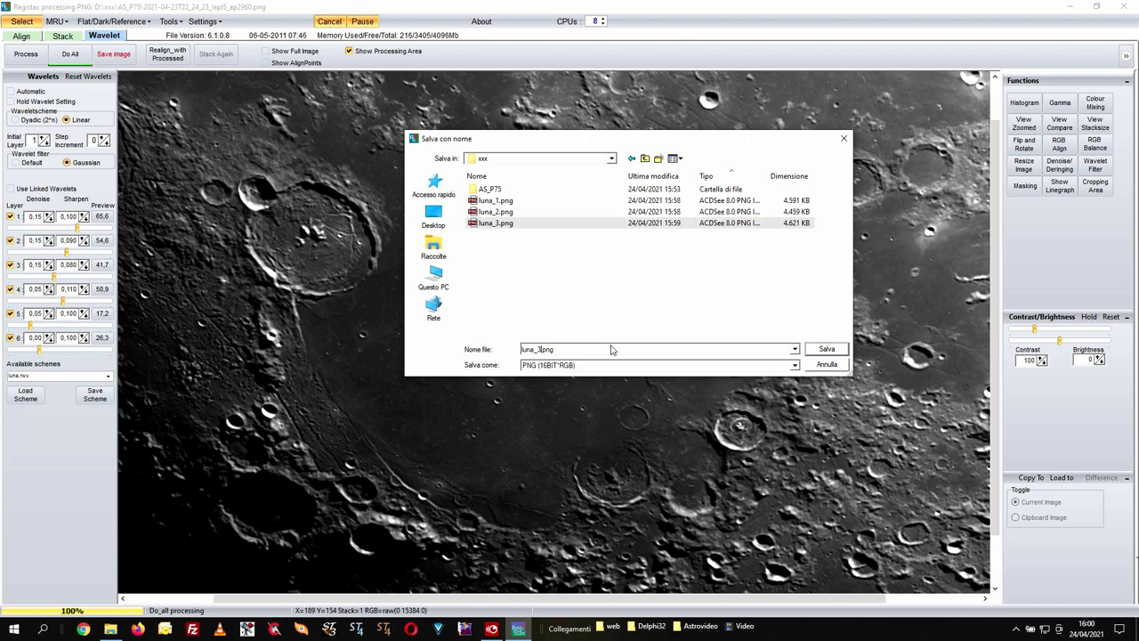
left_click(543, 348)
key("BackSpace")
type("4")
double_click(539, 348)
key("Return")
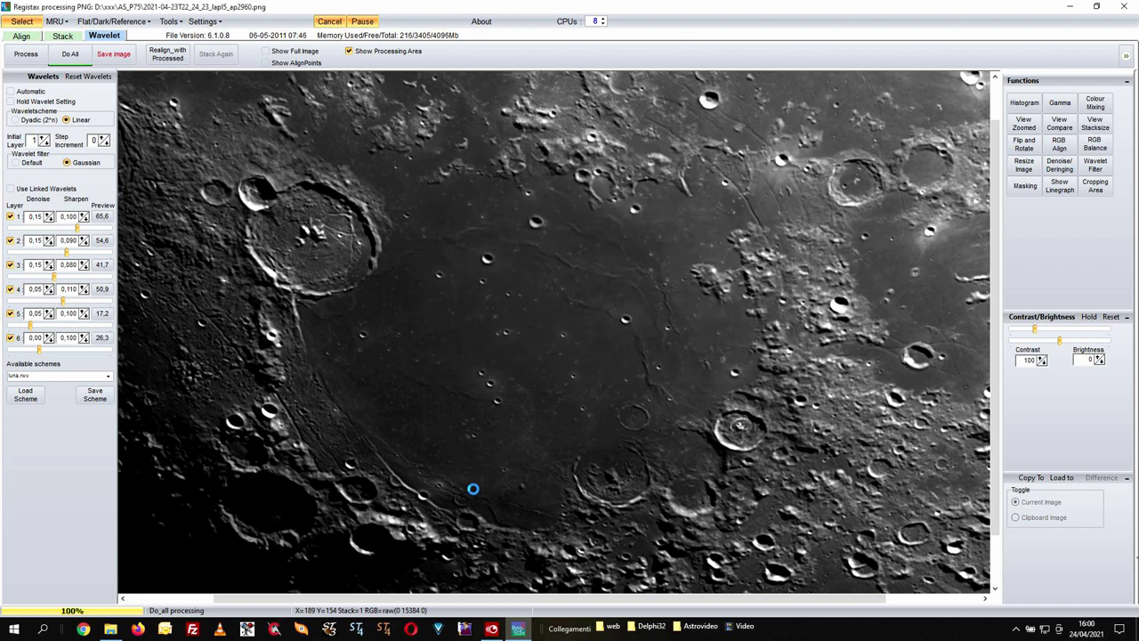
Close RegiStax and open luna_1.png from the xxx folder in the ACDSee image viewer
left_click(1123, 6)
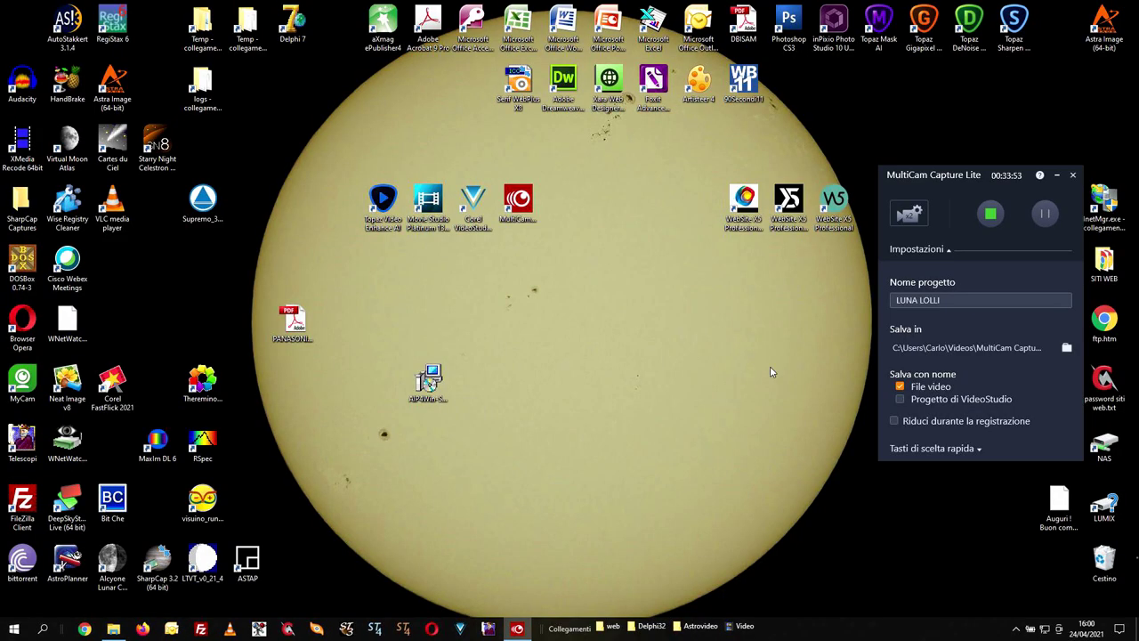
left_click(113, 632)
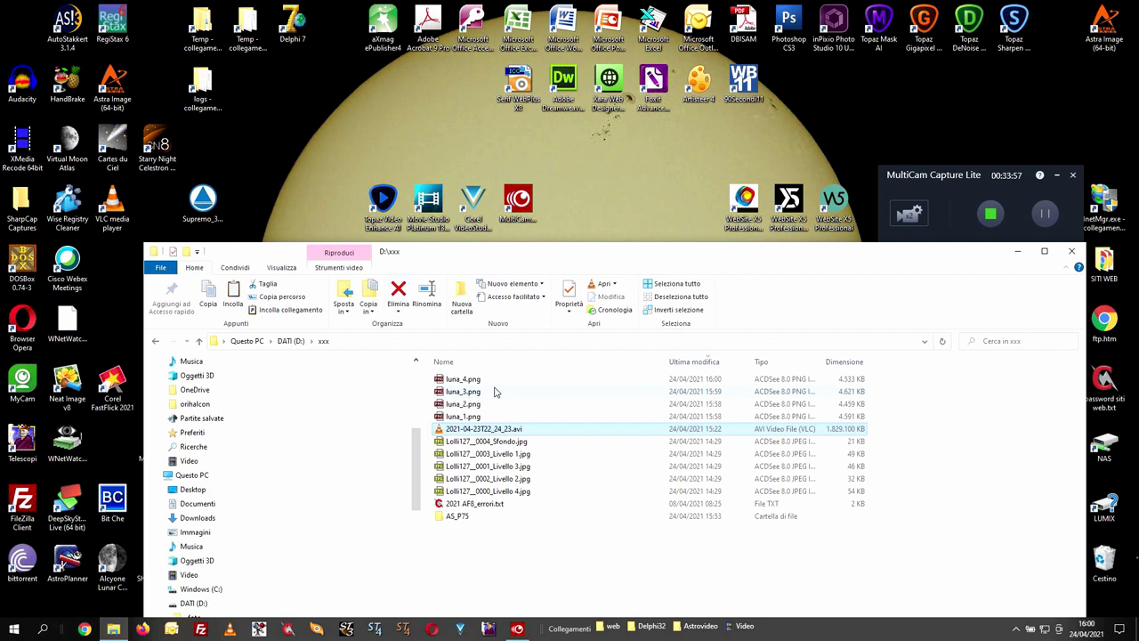
left_click(482, 417)
double_click(483, 417)
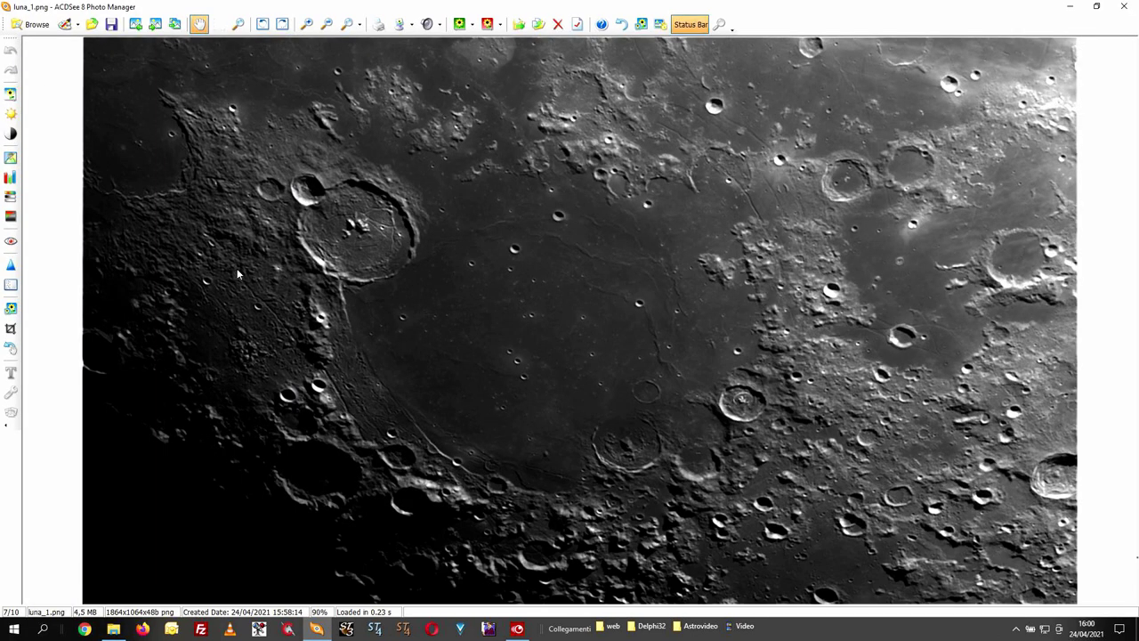
Examine the saved luna versions full screen, starting with luna_1.png, then return to the xxx folder's thumbnails and reposition the ACDSee window
left_click(33, 22)
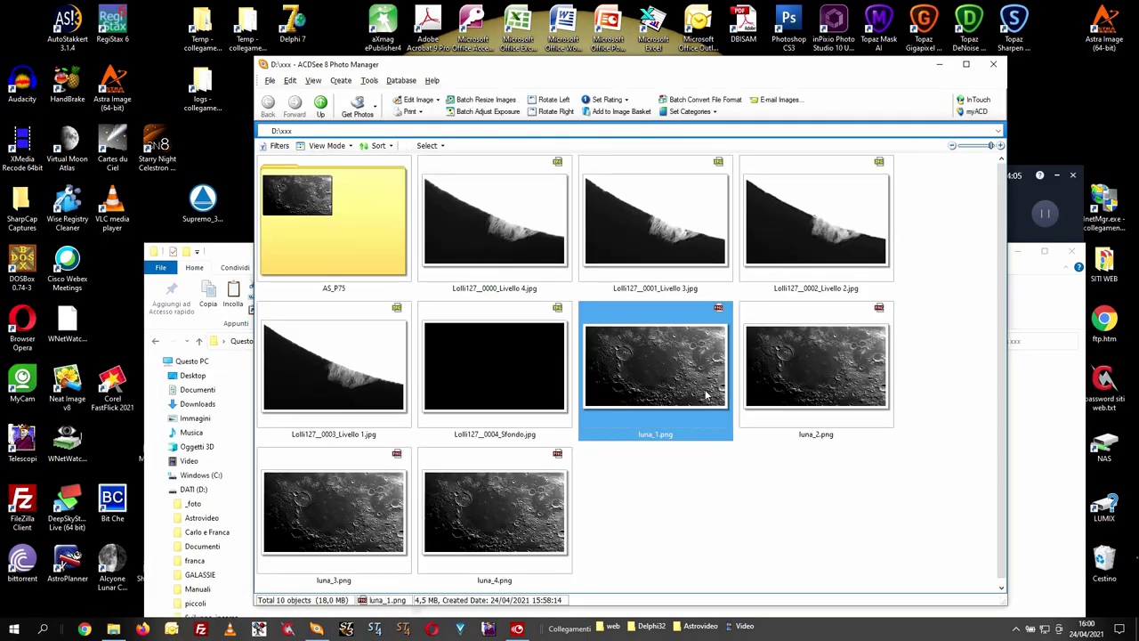
double_click(664, 375)
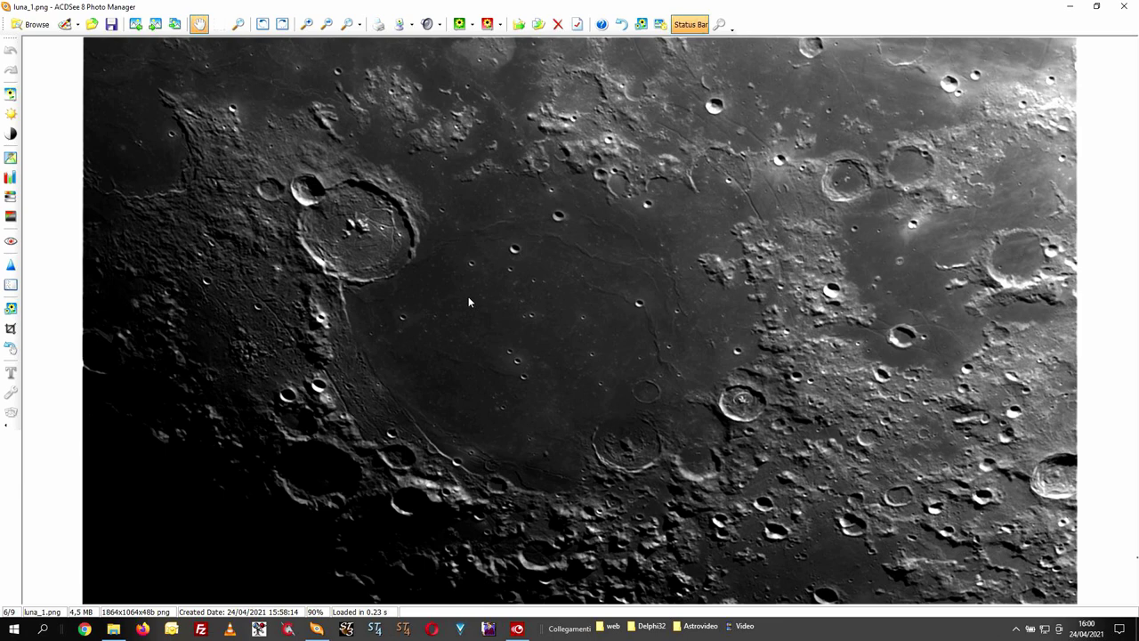
key("f")
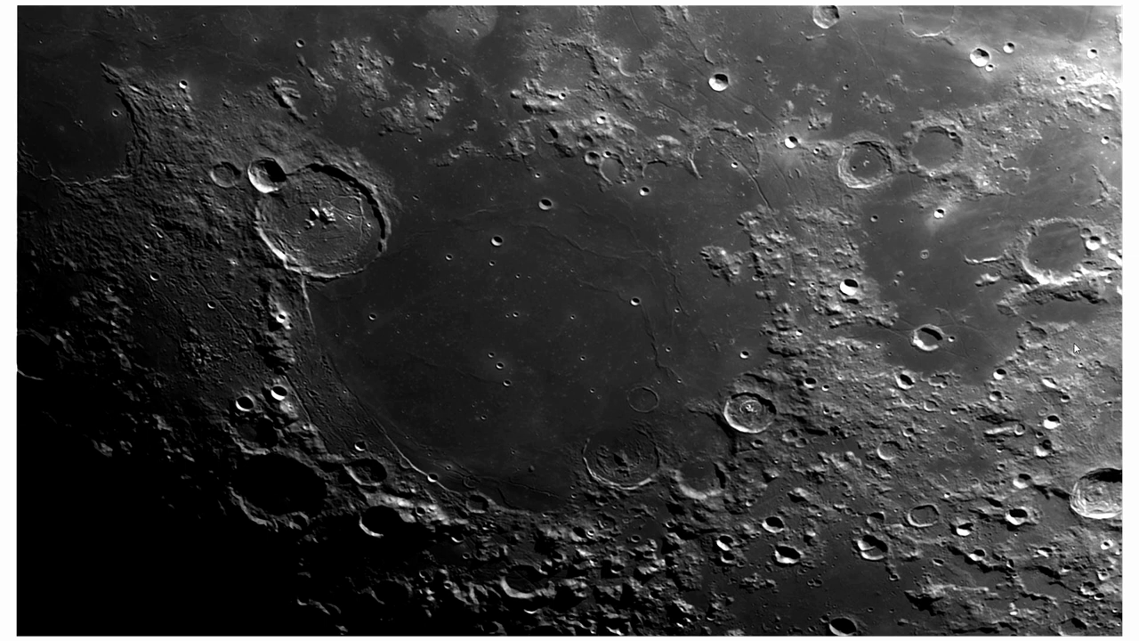
key("Escape")
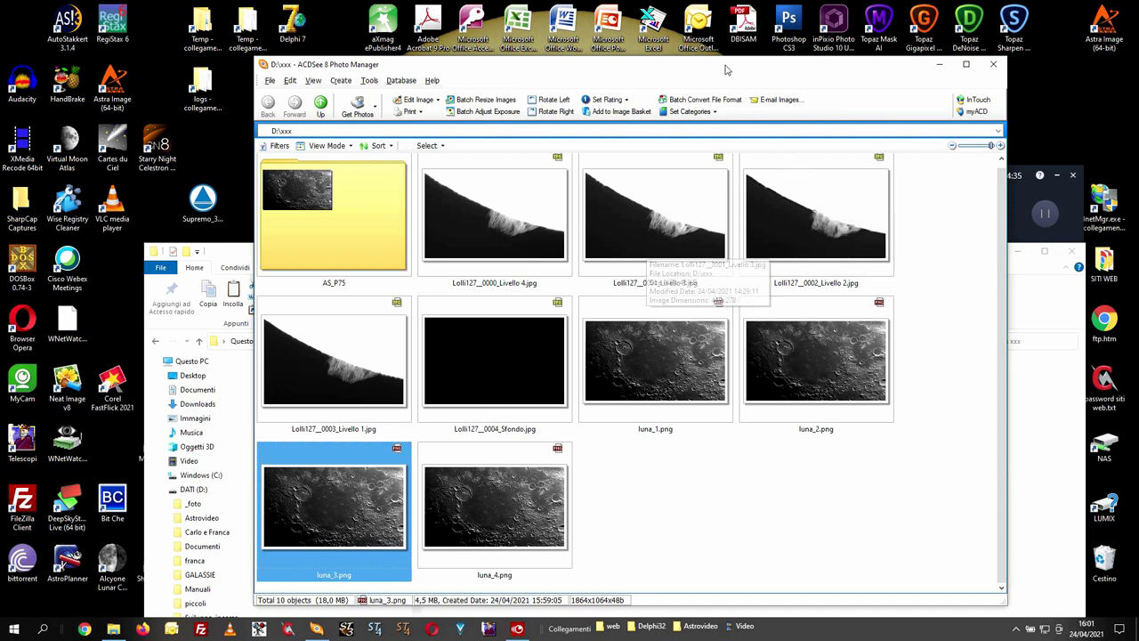
left_click_drag(737, 71, 810, 4)
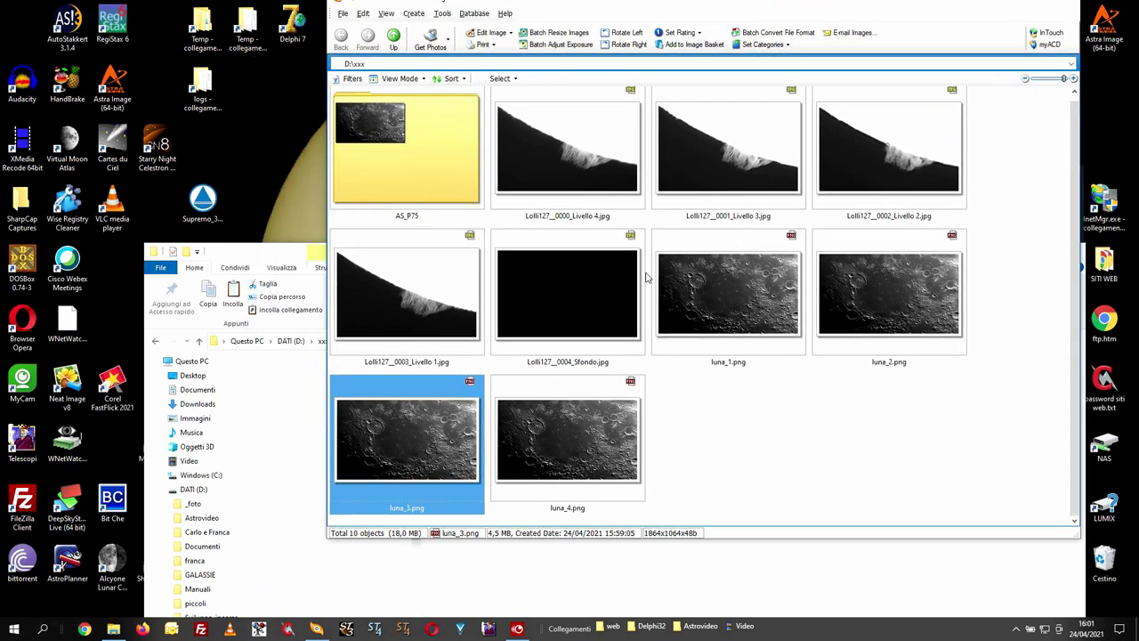